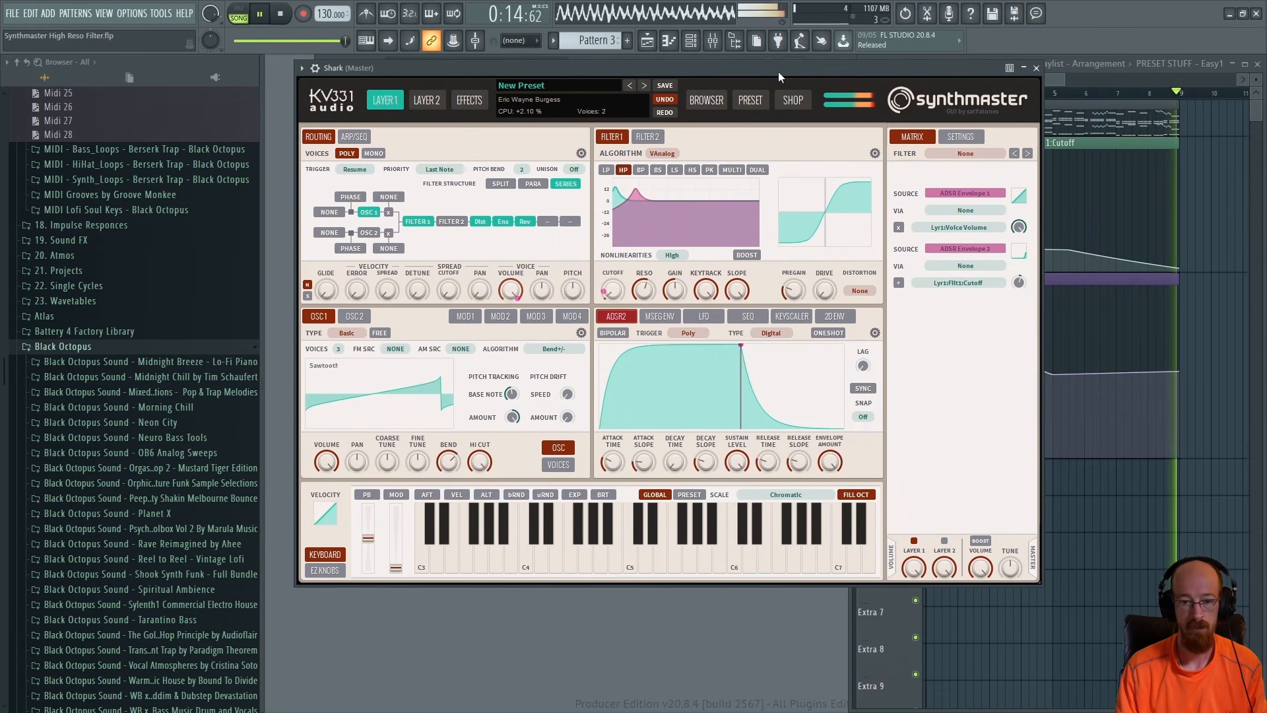
Play the pattern to audition the current Shark preset
key("space")
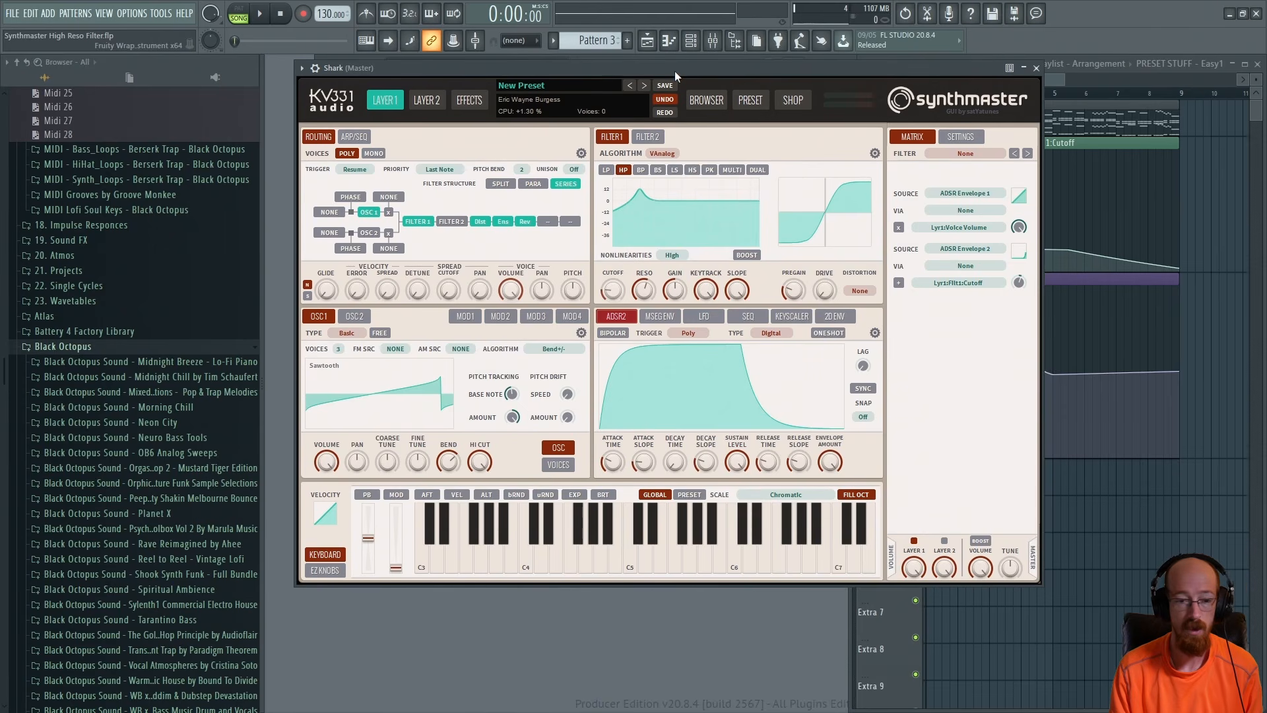
key("space")
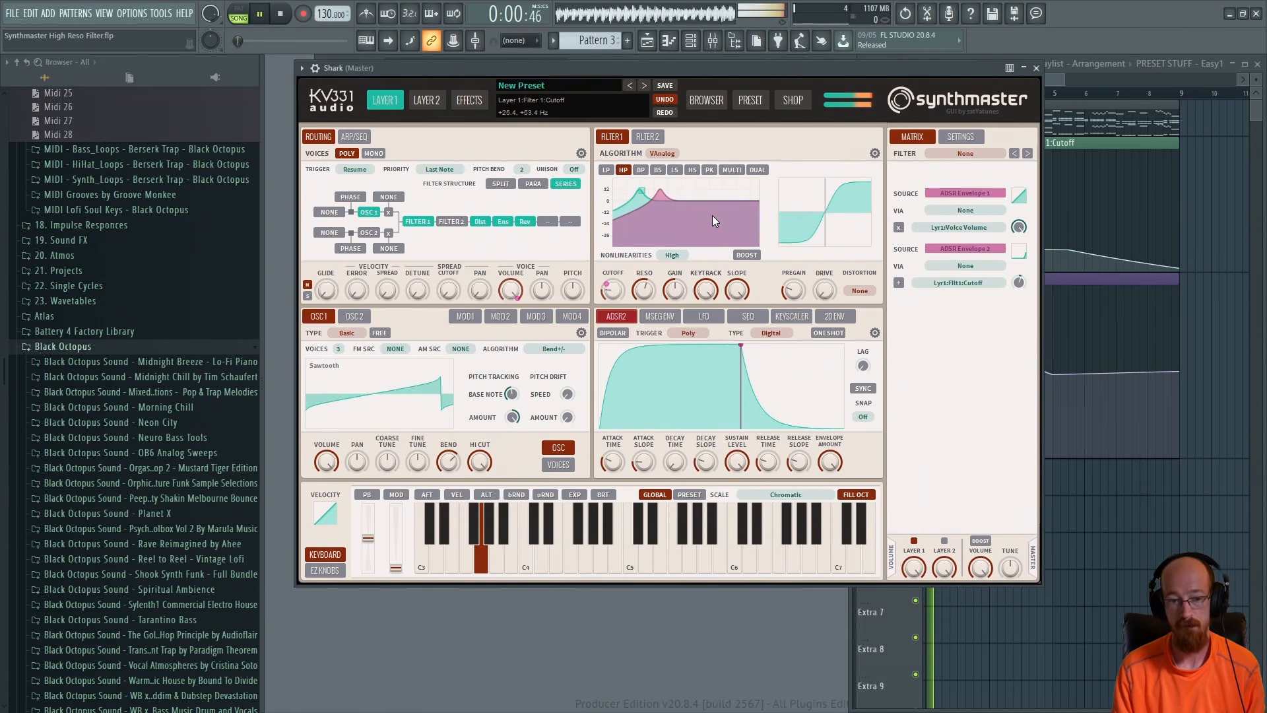
key("space")
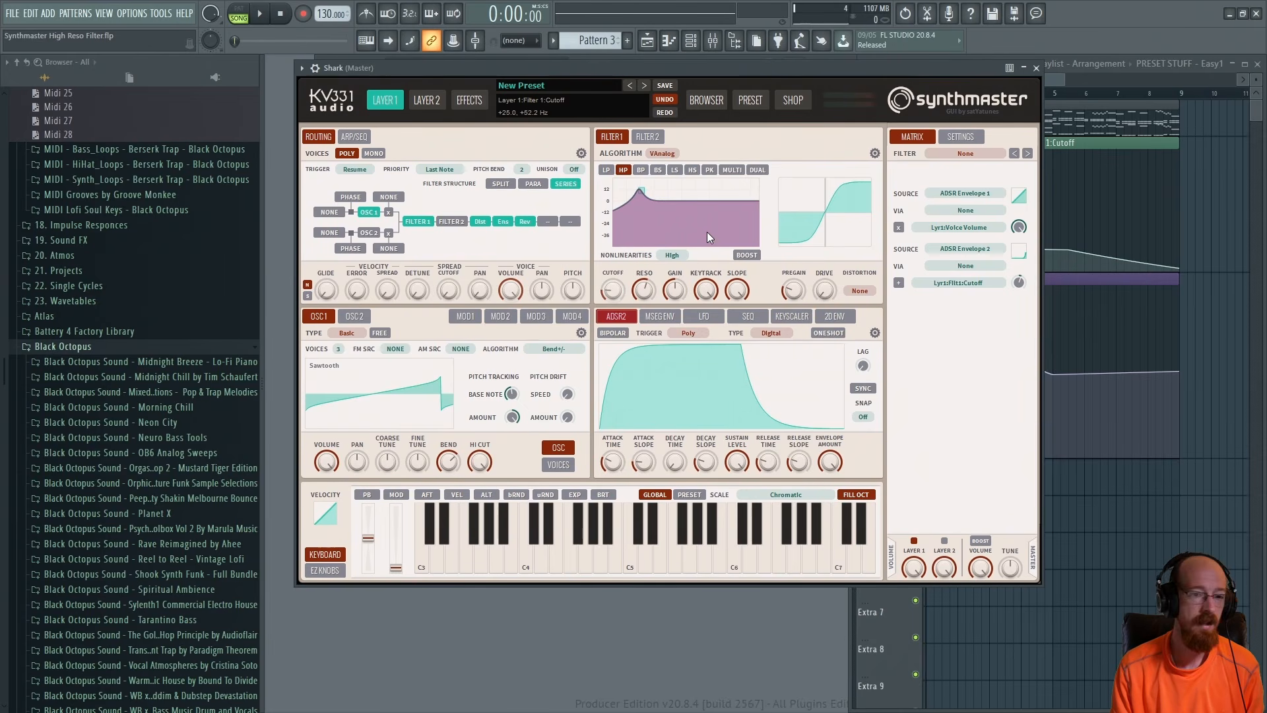
Audition layer 1 with its distortion, ensemble and reverb effects bypassed, then re-enable all three effects
left_click(470, 102)
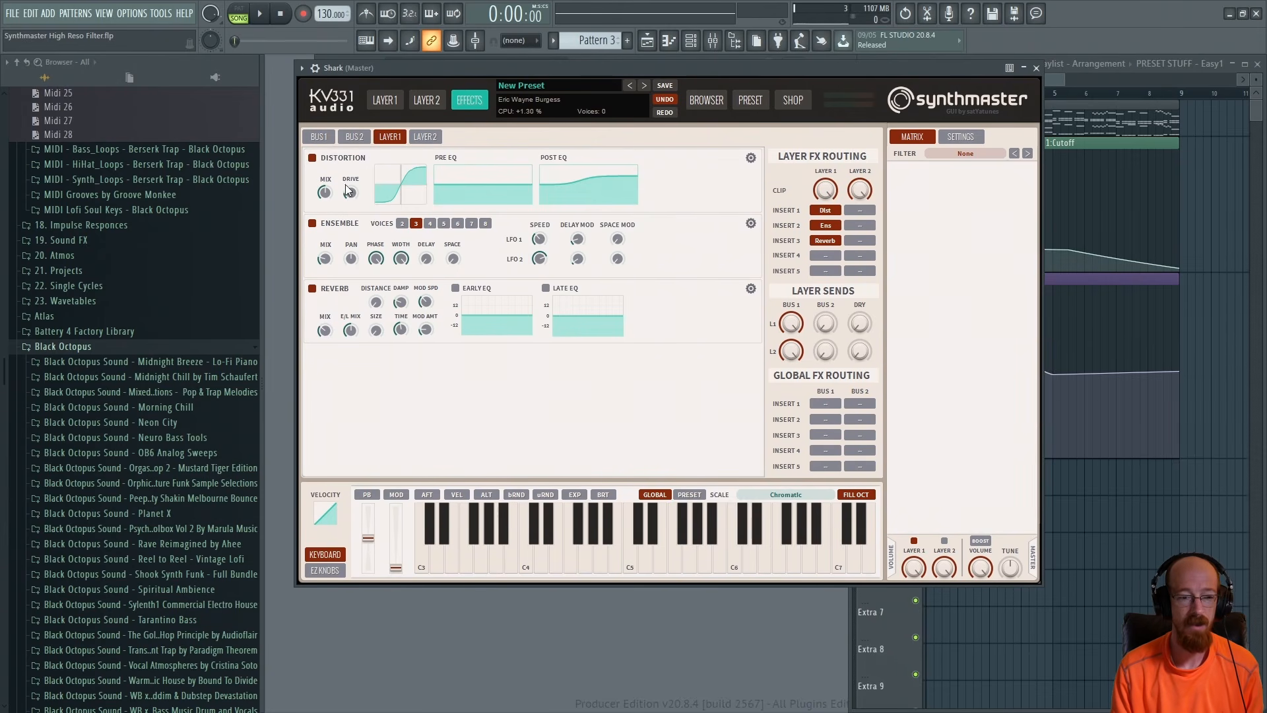
left_click(313, 290)
left_click(312, 224)
left_click(313, 158)
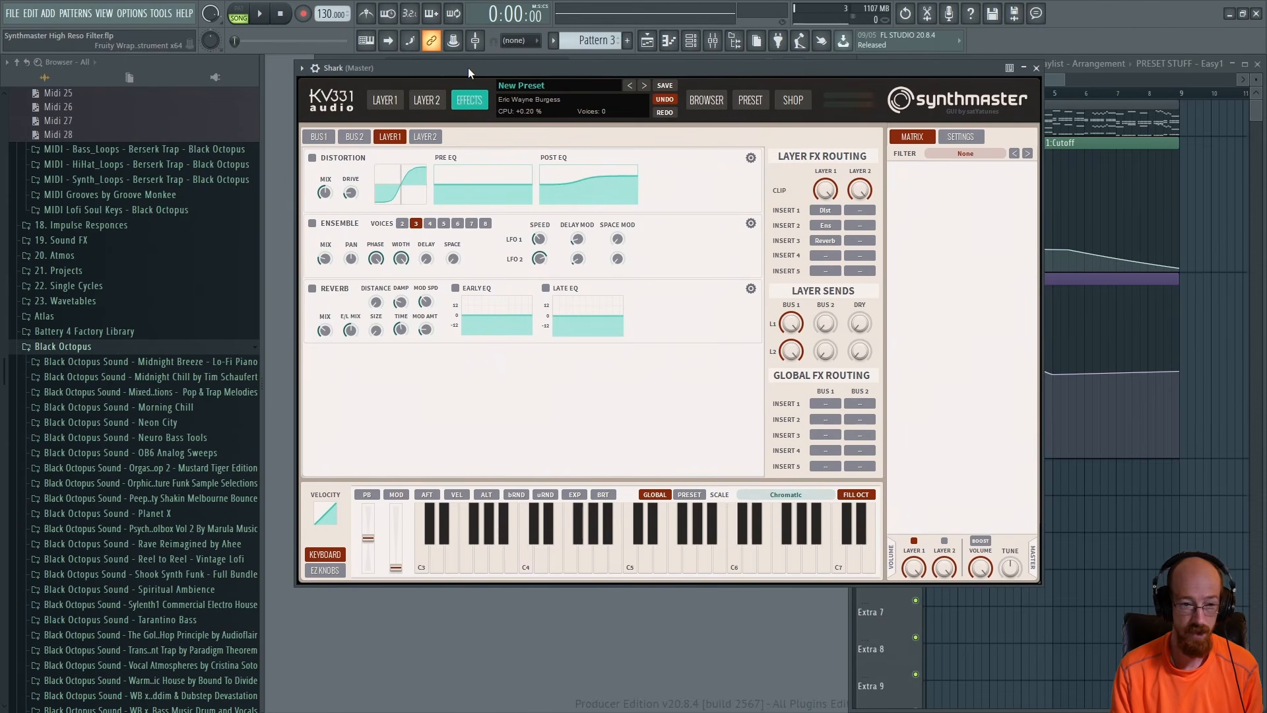
key("space")
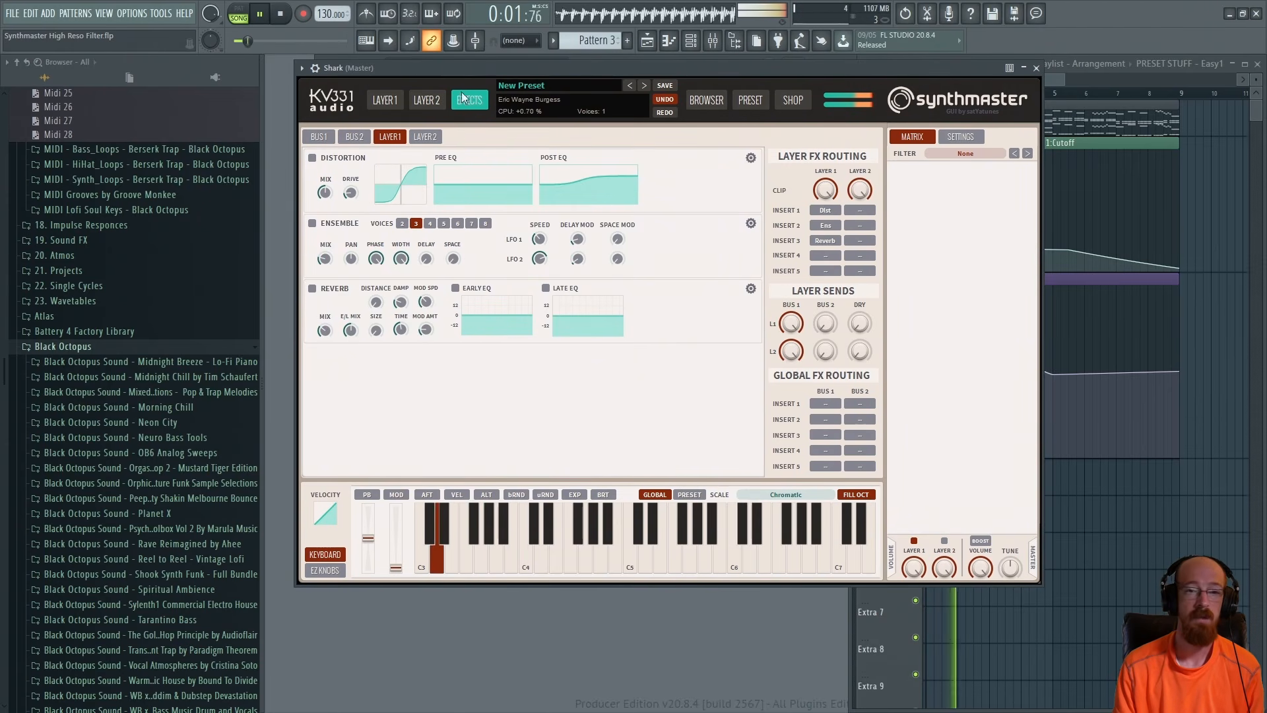
key("space")
key("space")
left_click(312, 158)
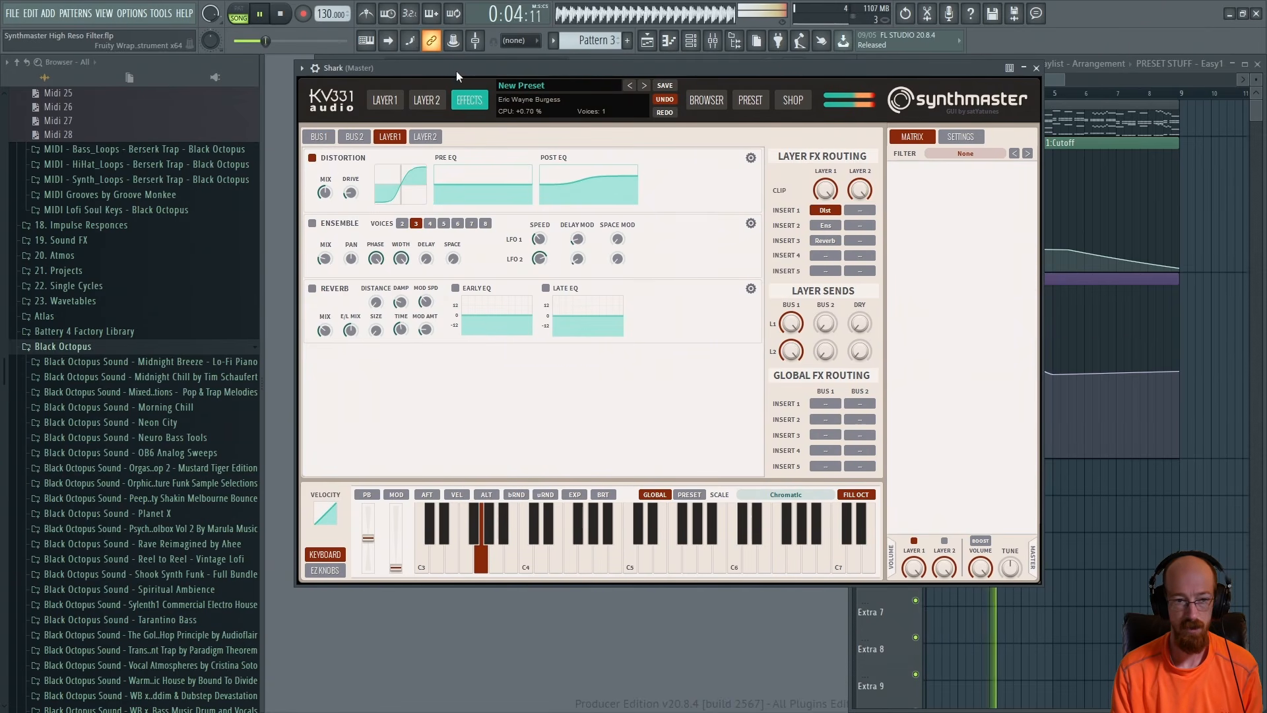
key("space")
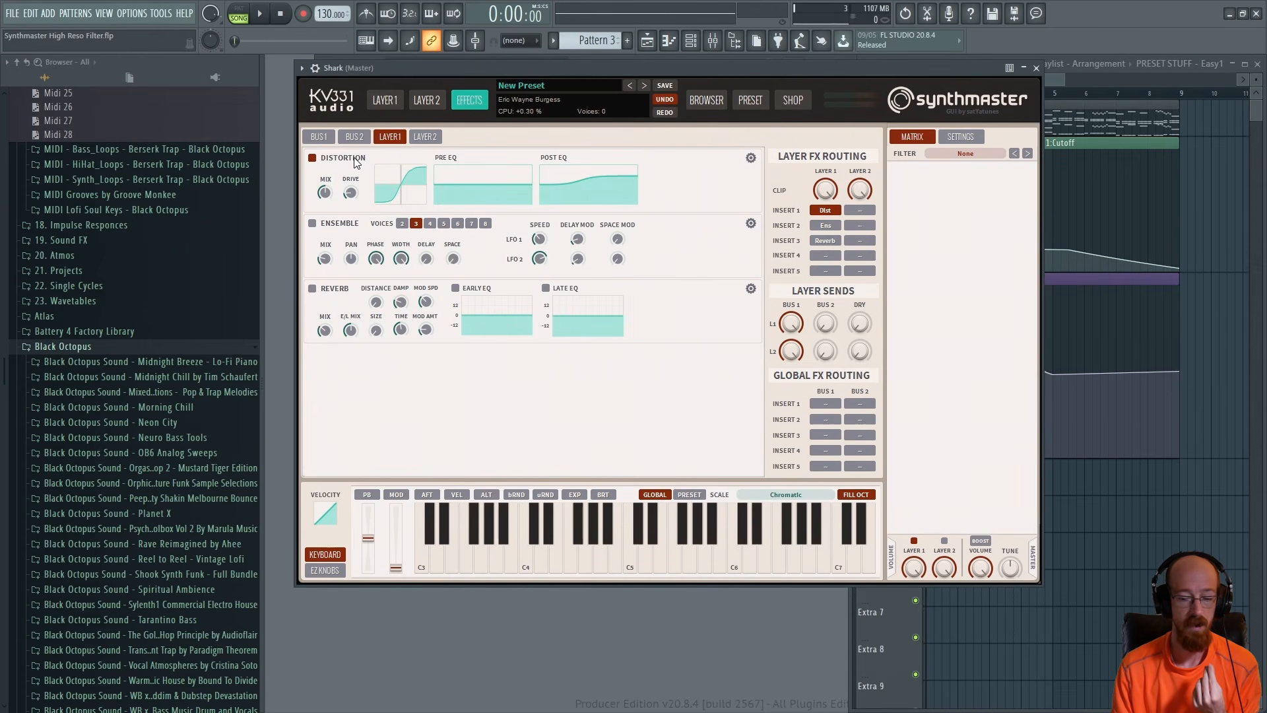
left_click(314, 224)
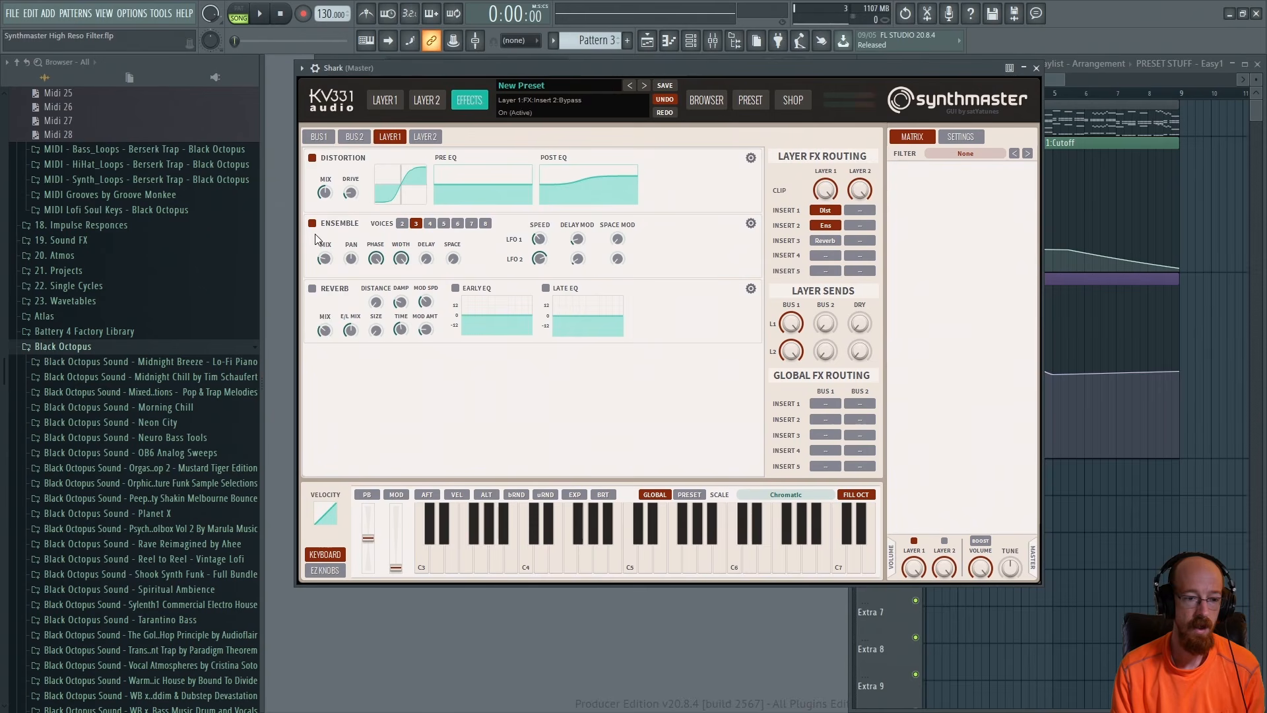
left_click(312, 289)
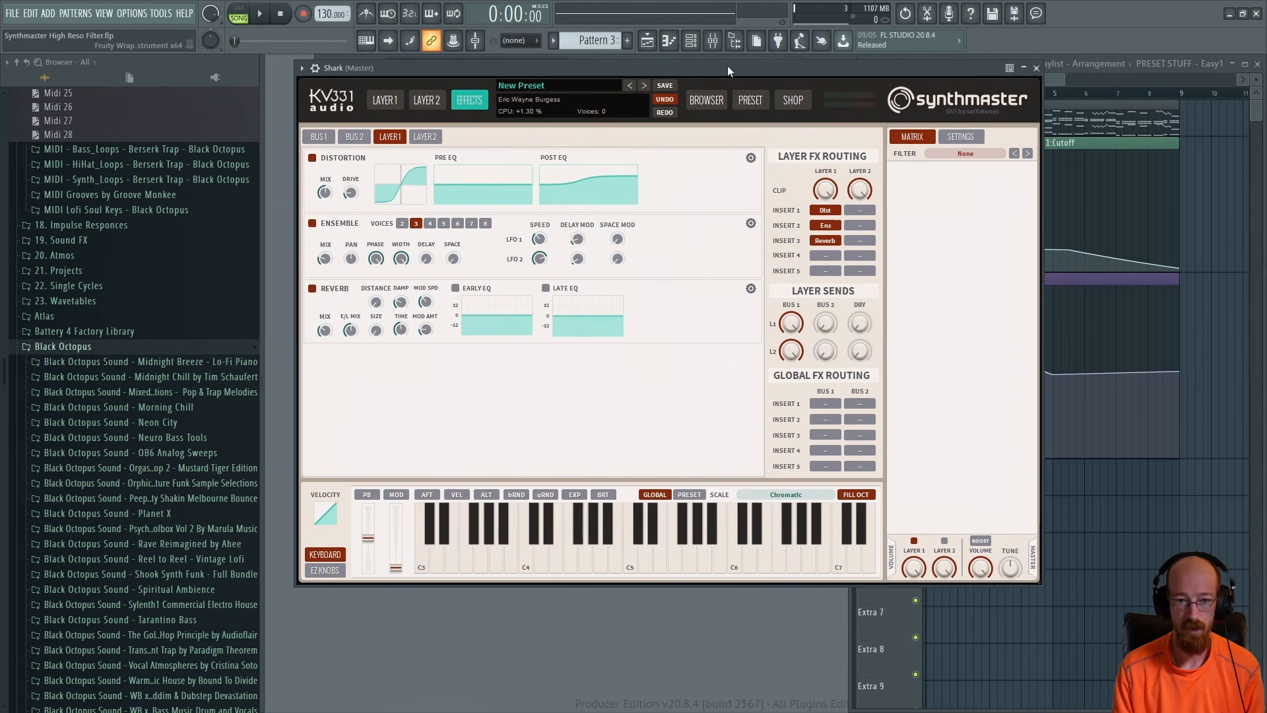
Review layer 1's oscillator voices settings while playing the pattern
left_click(385, 100)
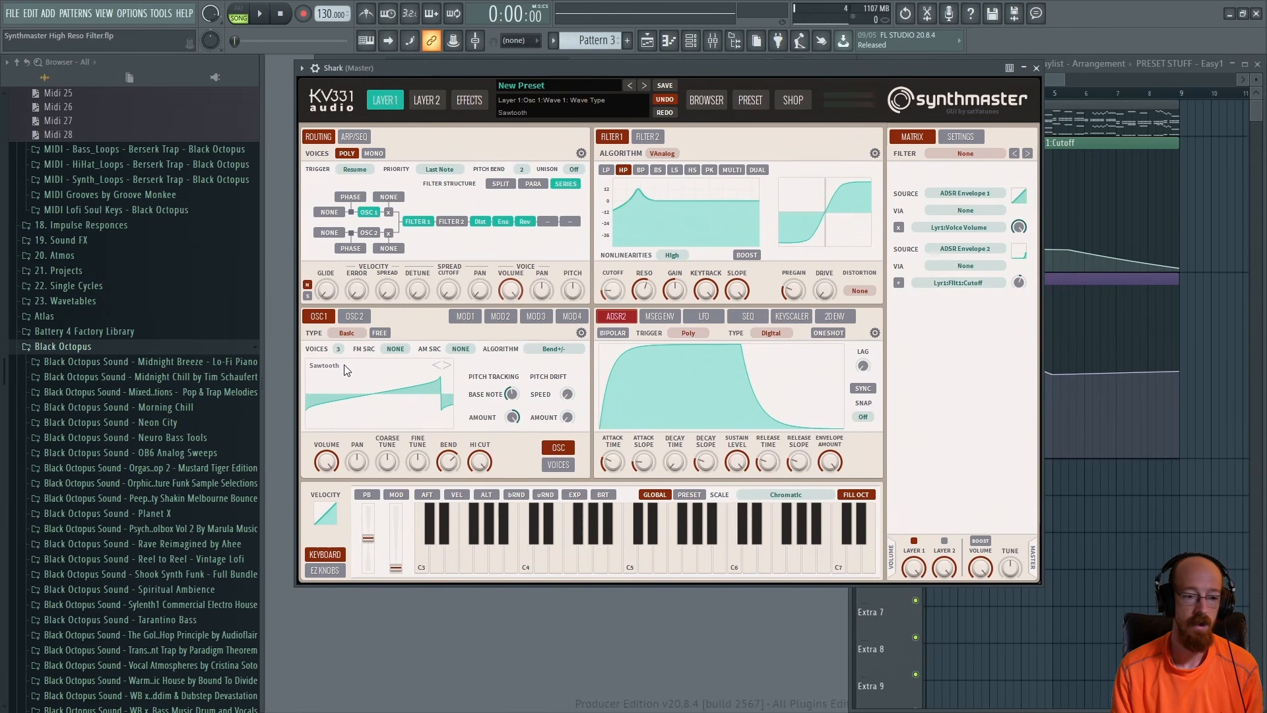
left_click(559, 465)
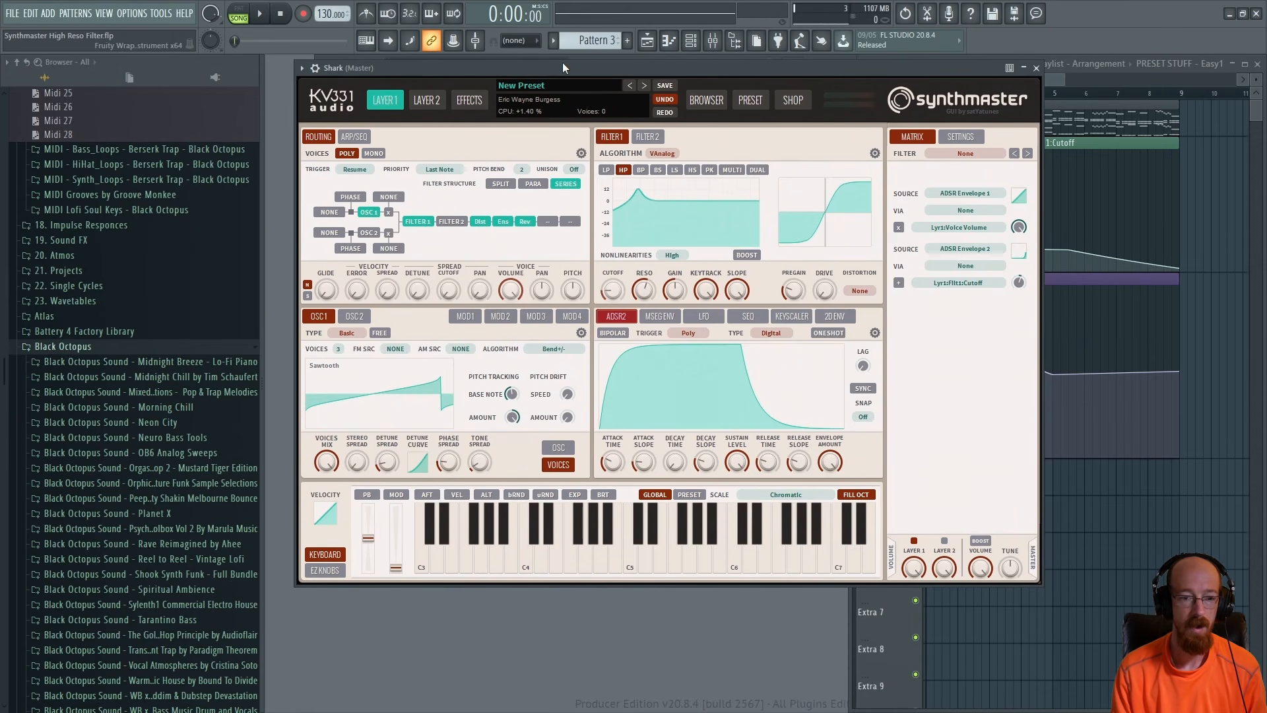
key("space")
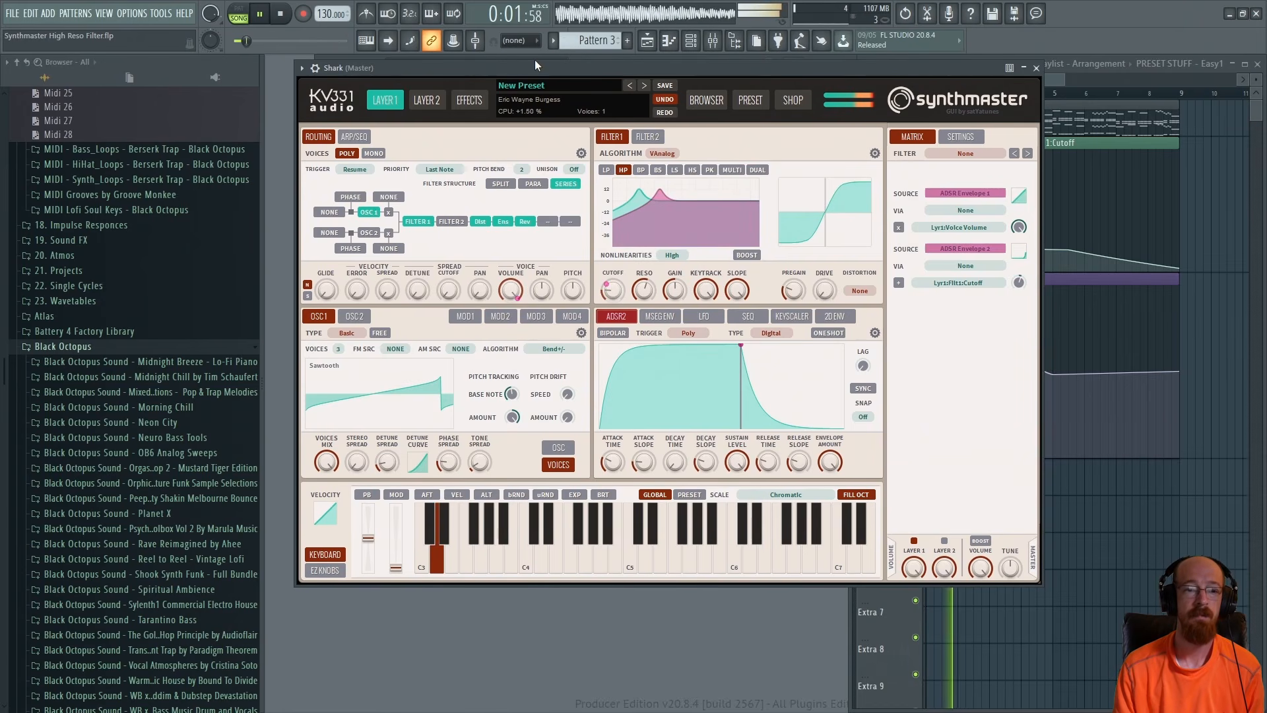
key("space")
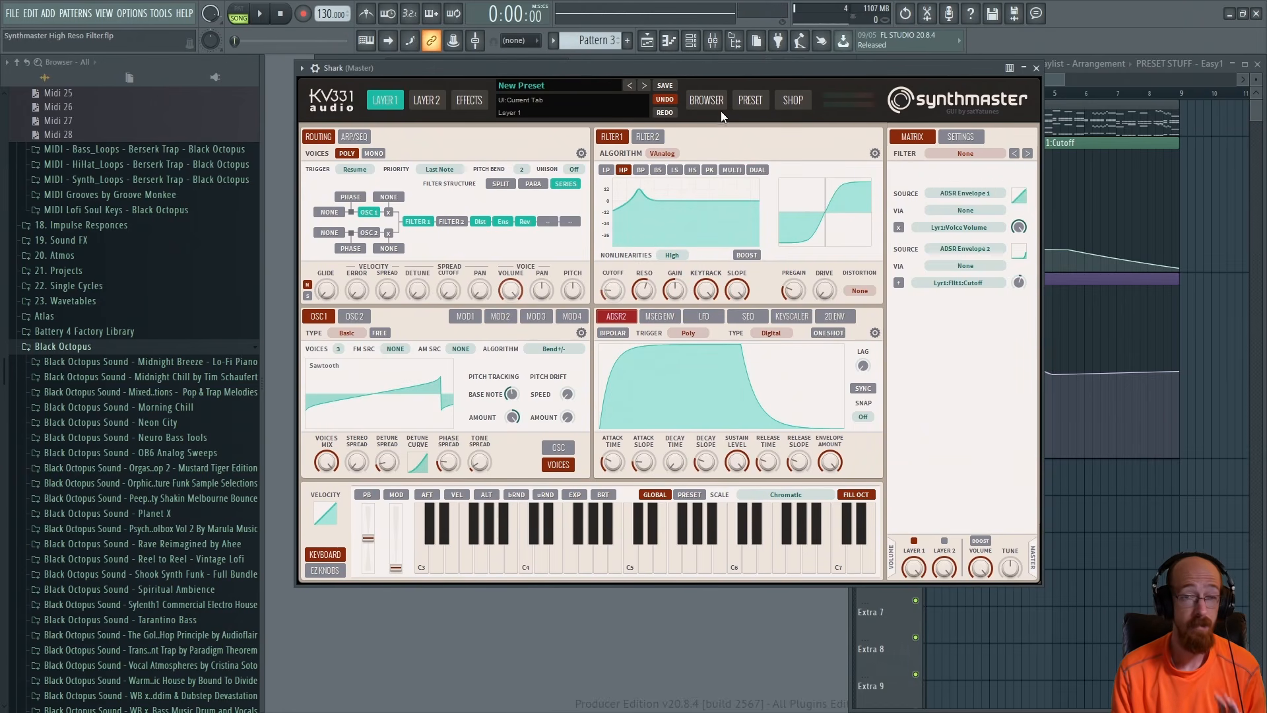
Close the Shark plugin and add a new SynthMaster2 instrument by searching the plugin picker for synt
left_click(1036, 68)
right_click(513, 400)
left_click(717, 411)
left_click(501, 527)
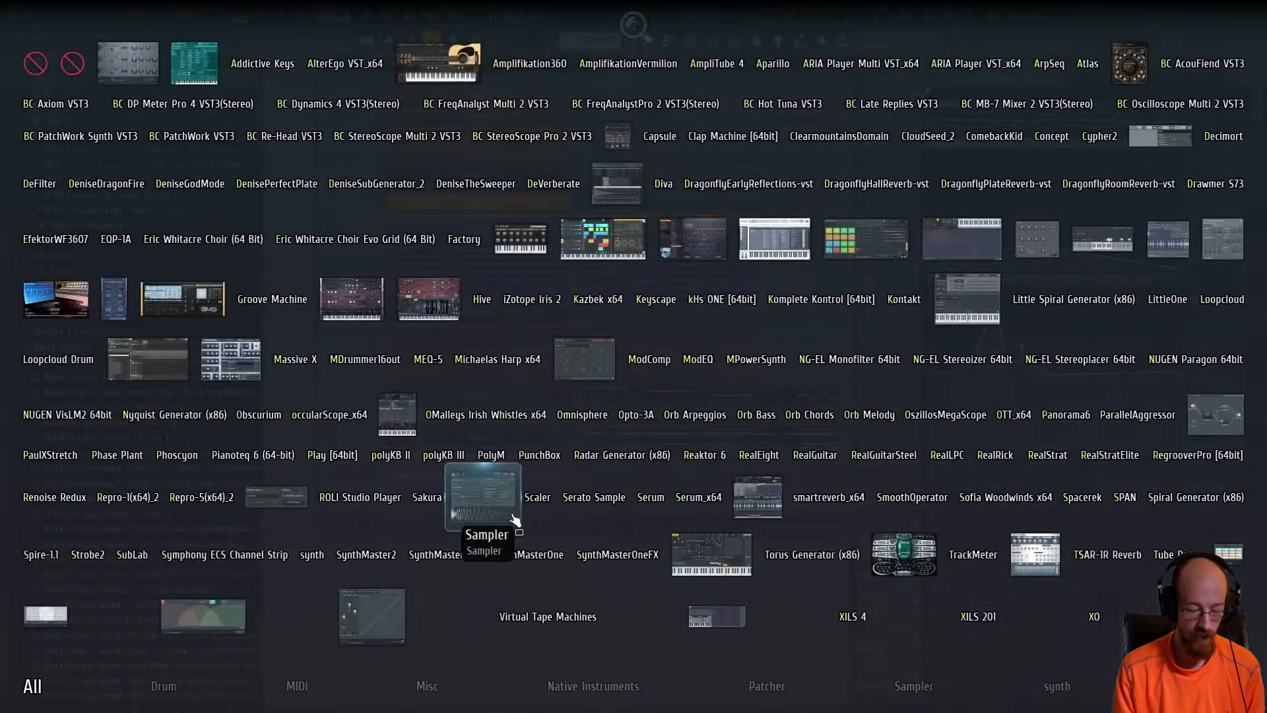
type("syntn")
key("BackSpace")
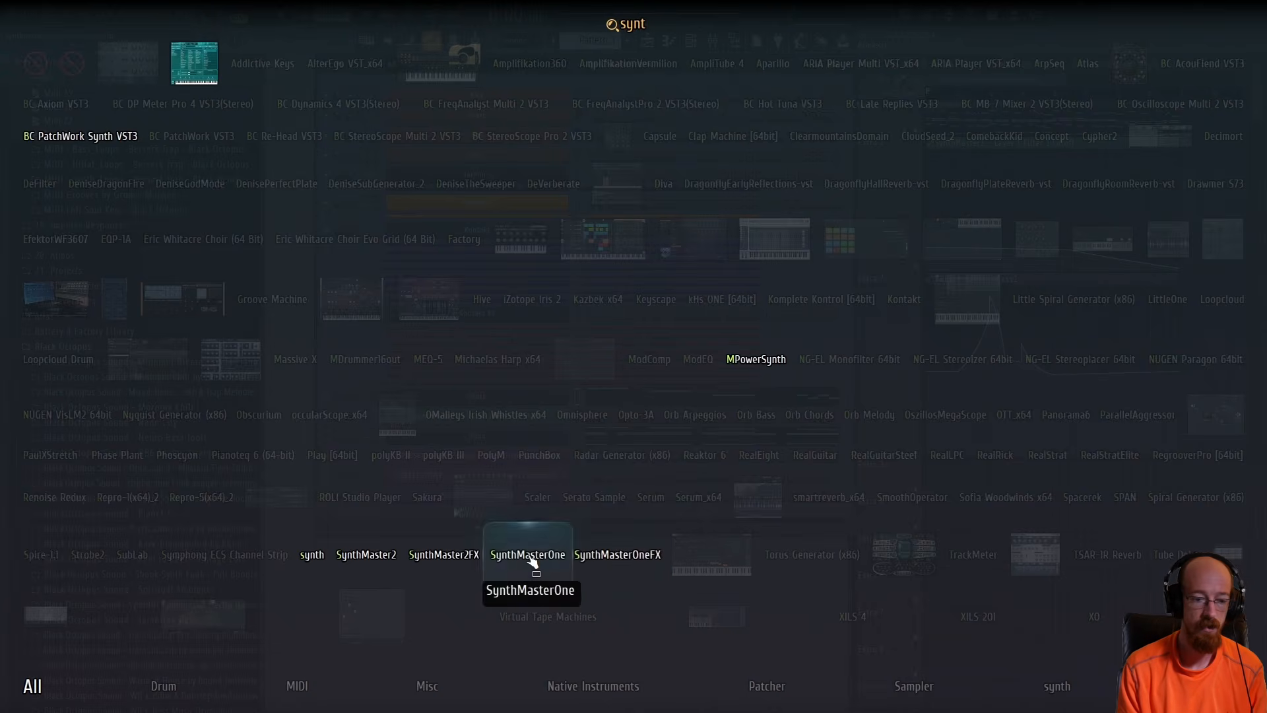
left_click(366, 554)
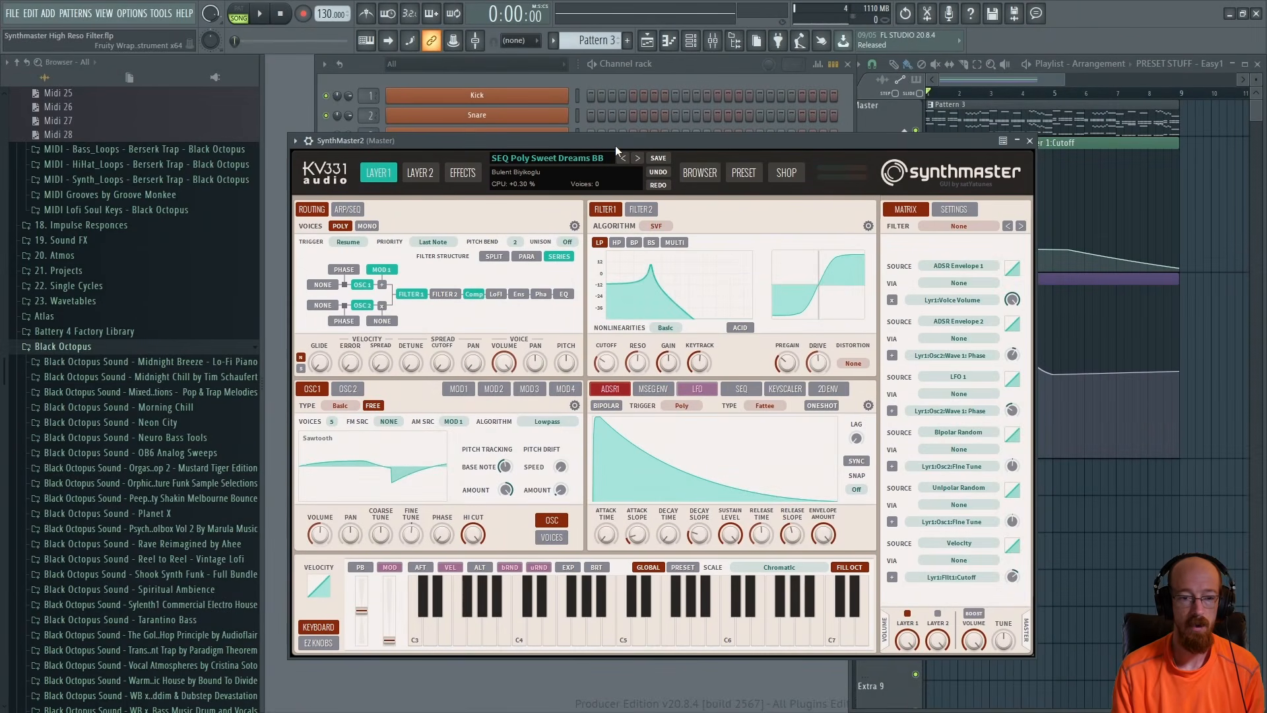
Arrange the SynthMaster2 window and channel rack so the plugin sits beside the playlist
left_click_drag(616, 140, 717, 95)
left_click(366, 354)
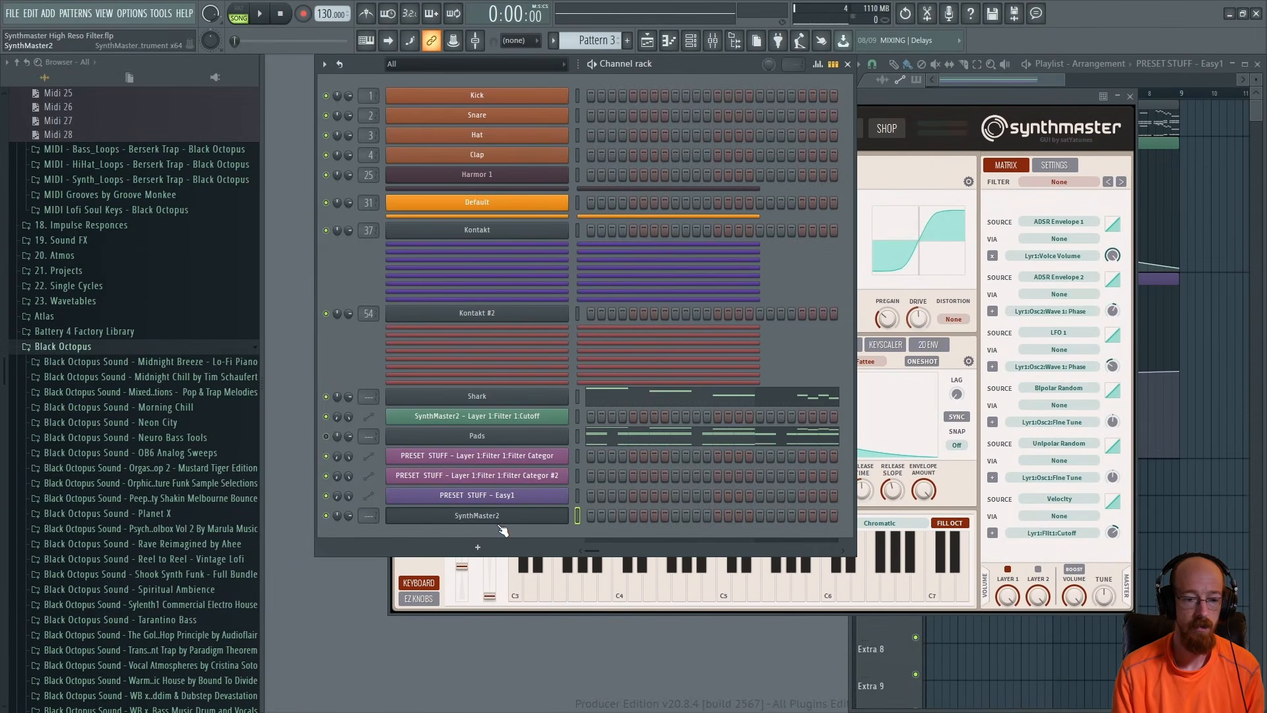
right_click(568, 514)
left_click(747, 535)
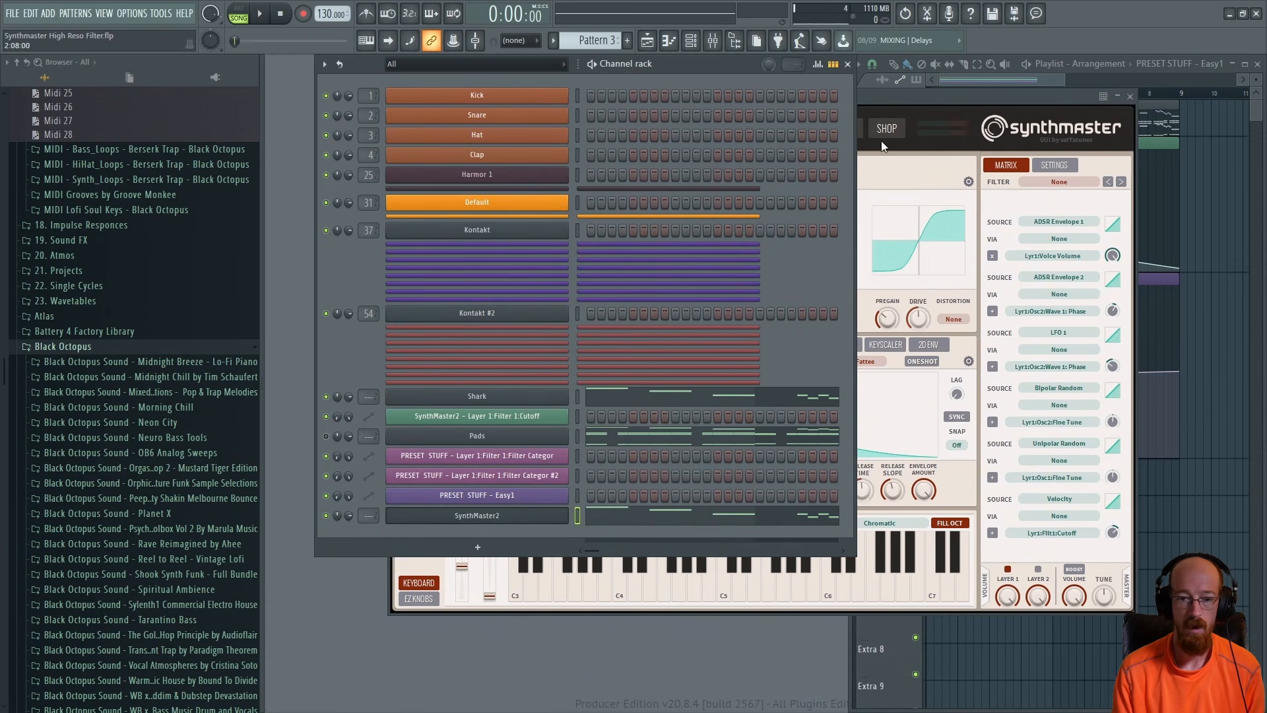
left_click_drag(900, 100, 795, 69)
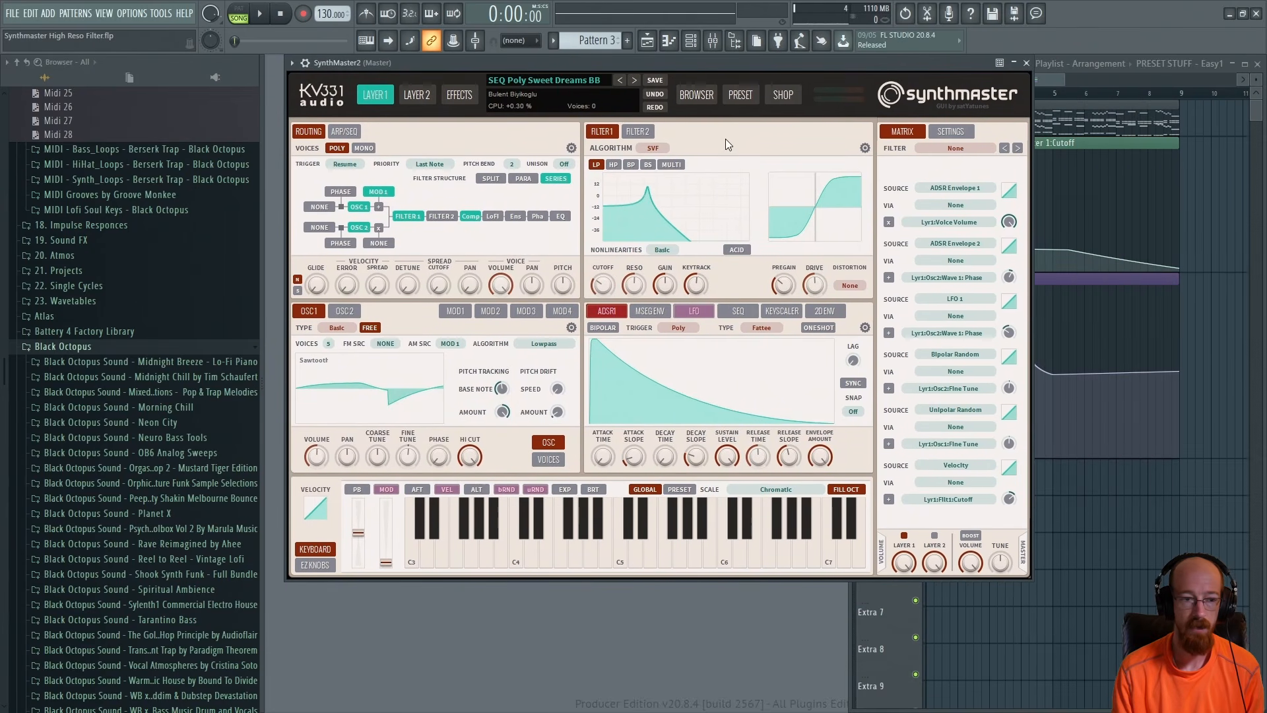
left_click(737, 42)
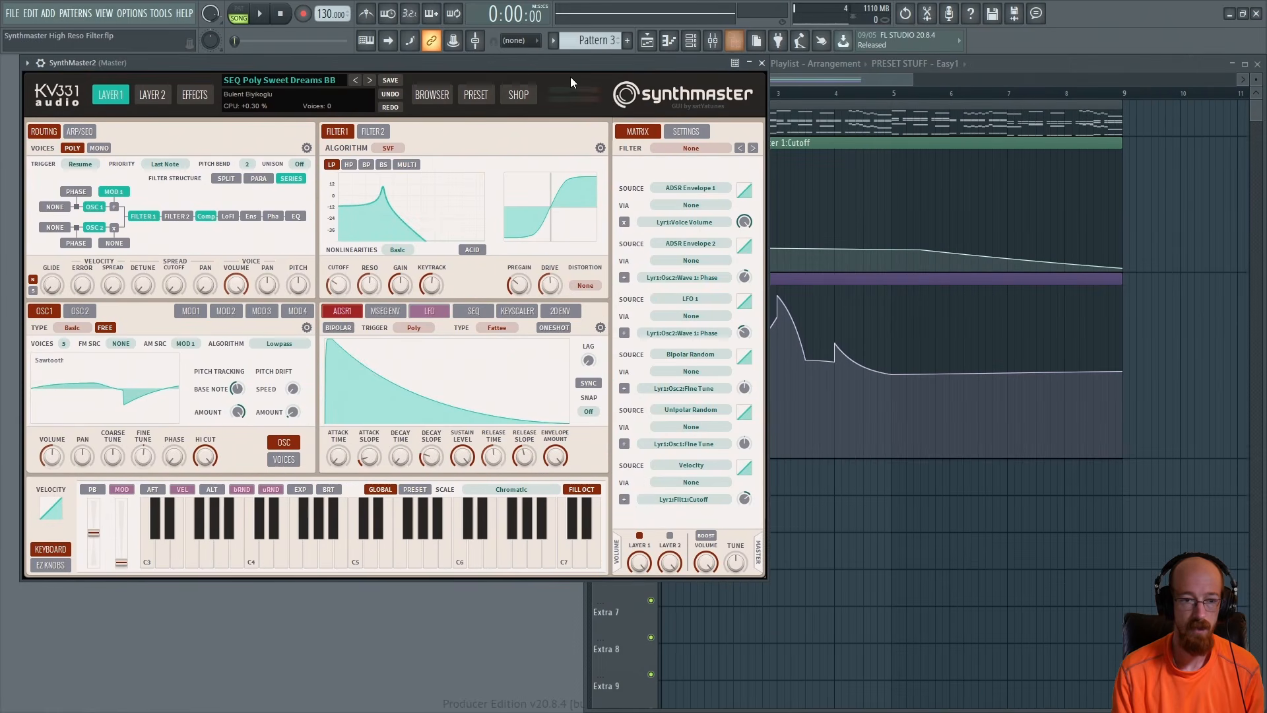
left_click_drag(579, 62, 572, 62)
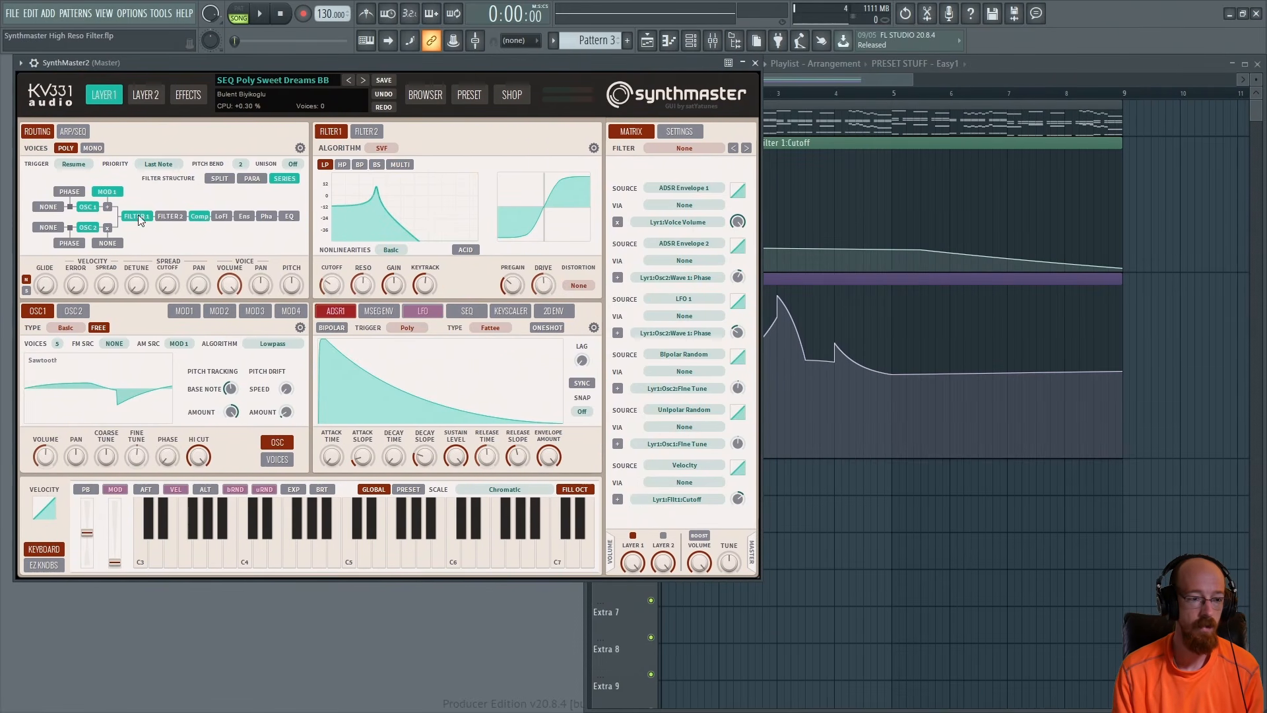
Reset SynthMaster2 with Init Preset
left_click(309, 78)
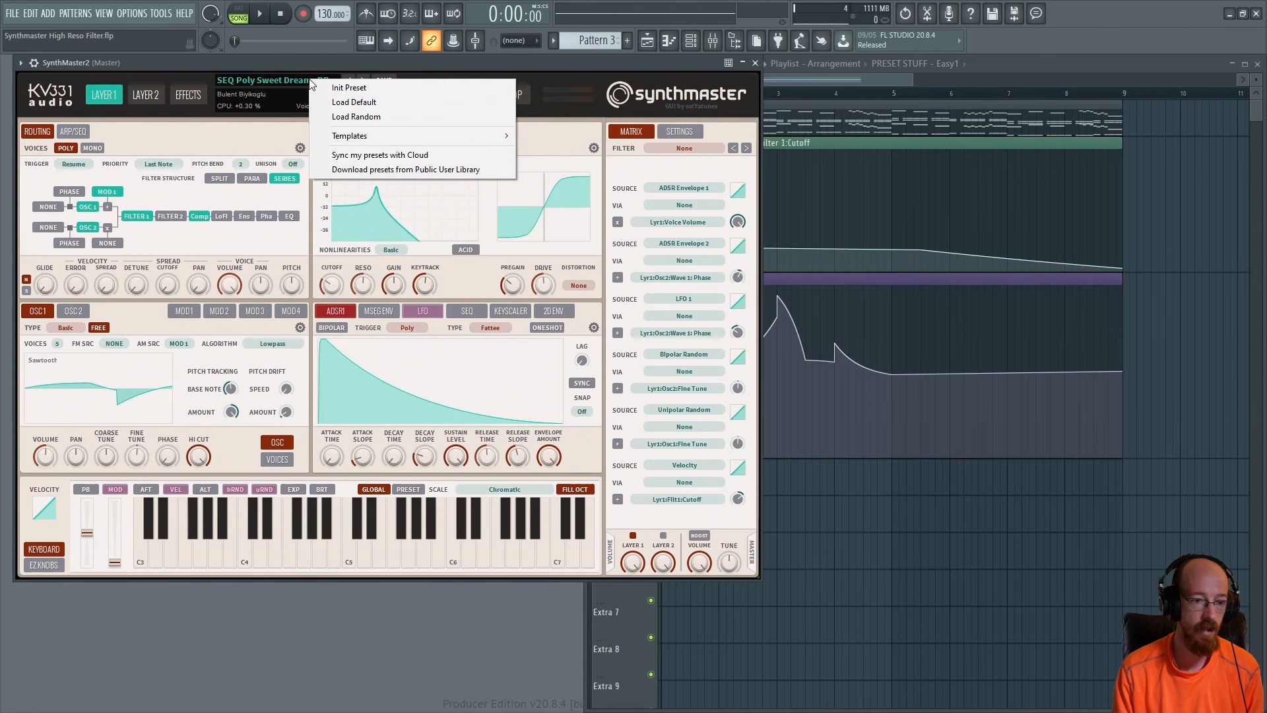
left_click(346, 89)
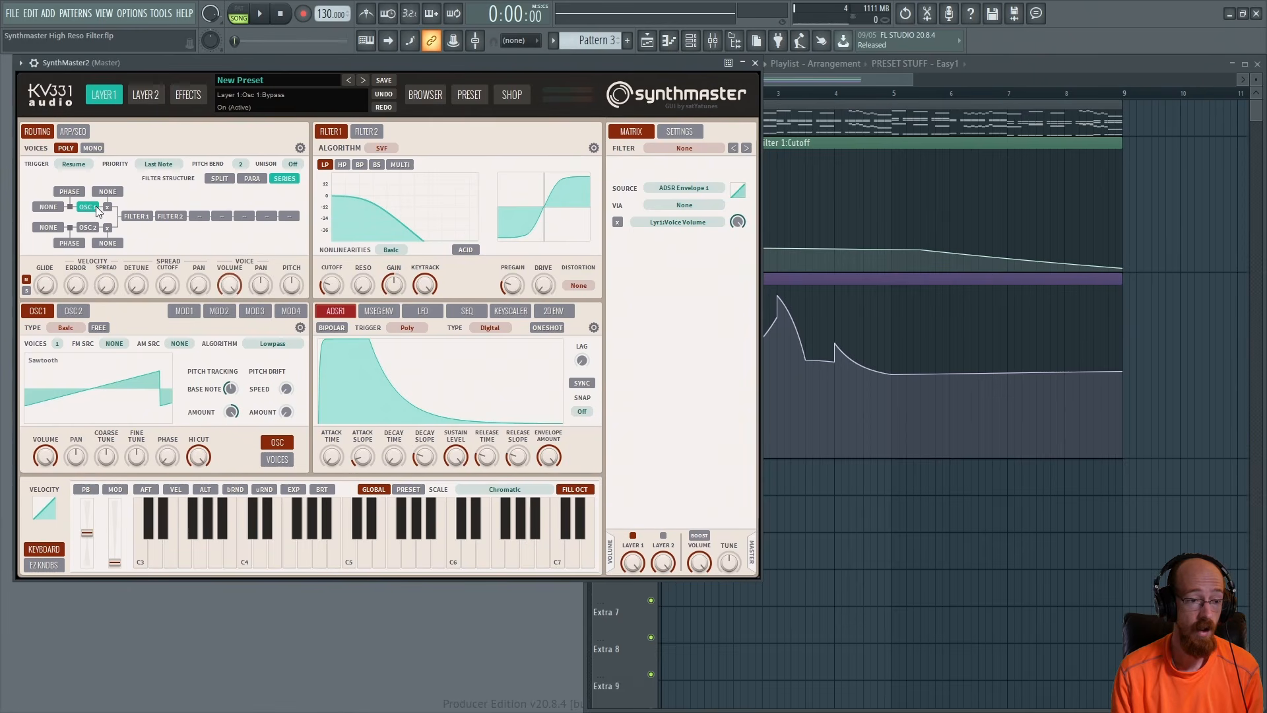
Set OSC1's algorithm to Bend+/- and raise its Bend amount
left_click(264, 344)
mouse_move(346, 385)
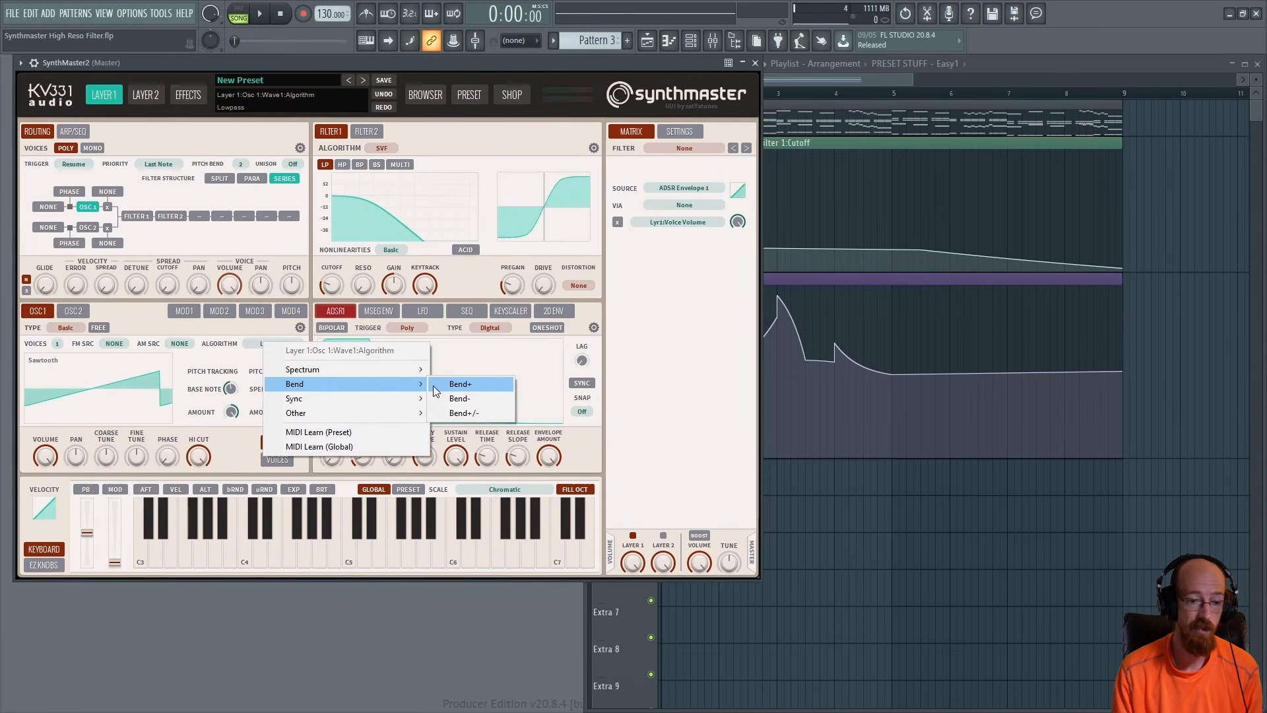
left_click(454, 413)
left_click_drag(163, 461, 170, 405)
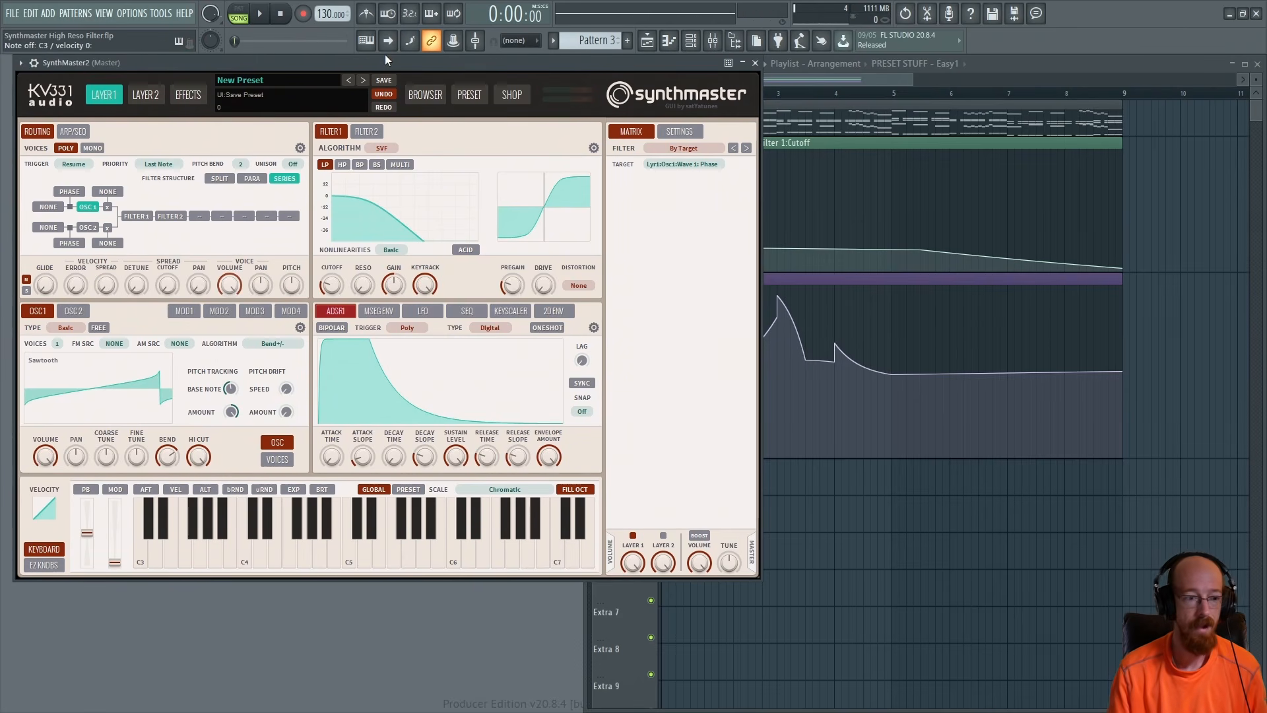
Set OSC1 to 3 voices and open its voices controls
left_click(57, 343)
left_click(86, 401)
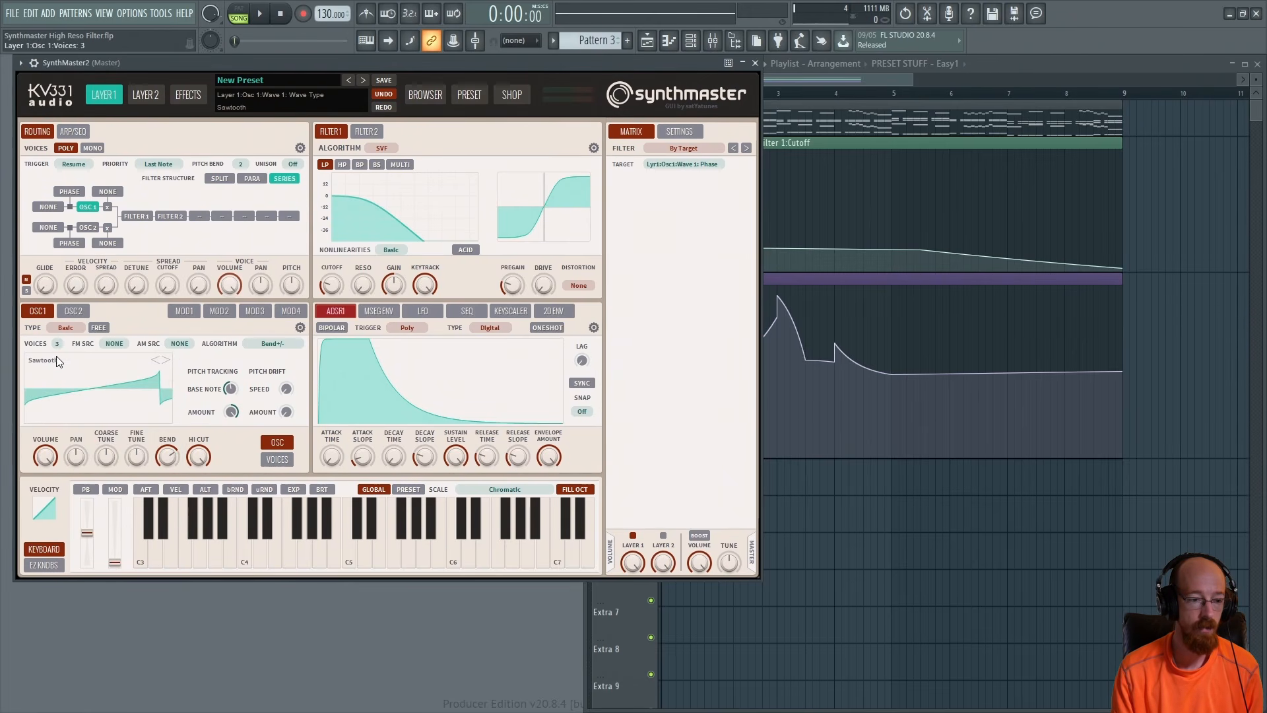
left_click(277, 459)
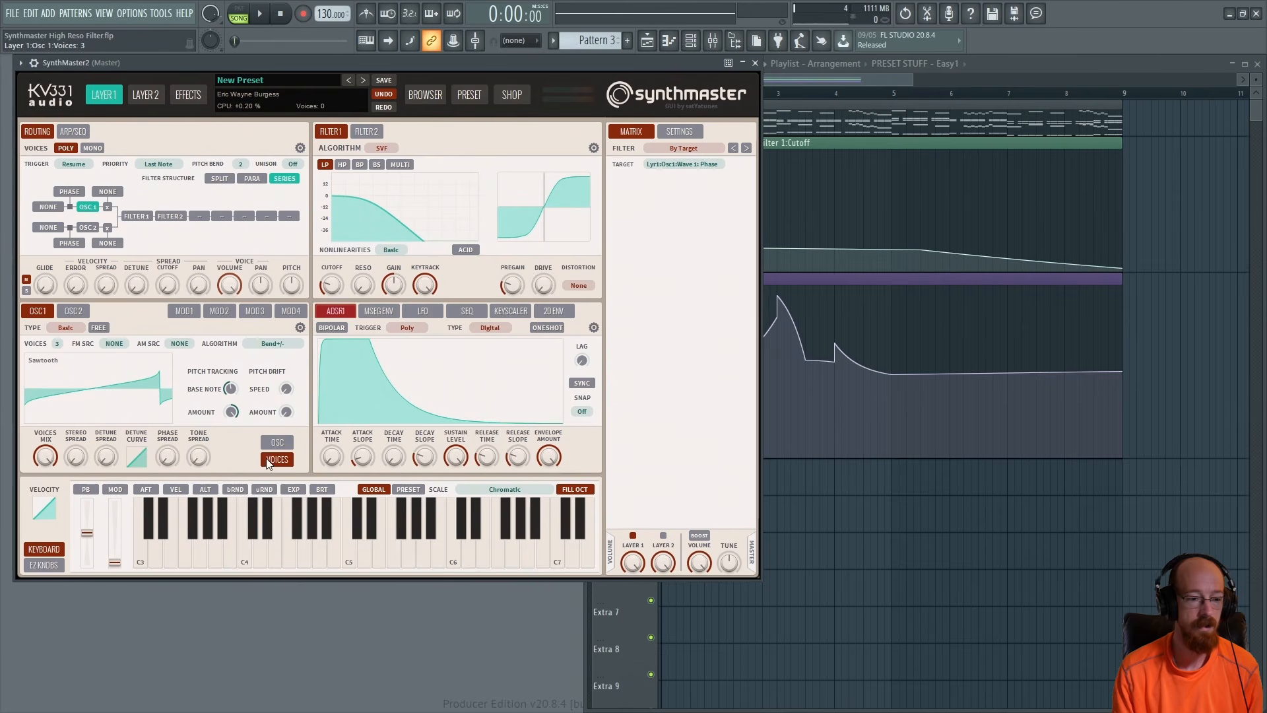
Adjust OSC1's detune spread and detune curve
left_click_drag(101, 462, 101, 459)
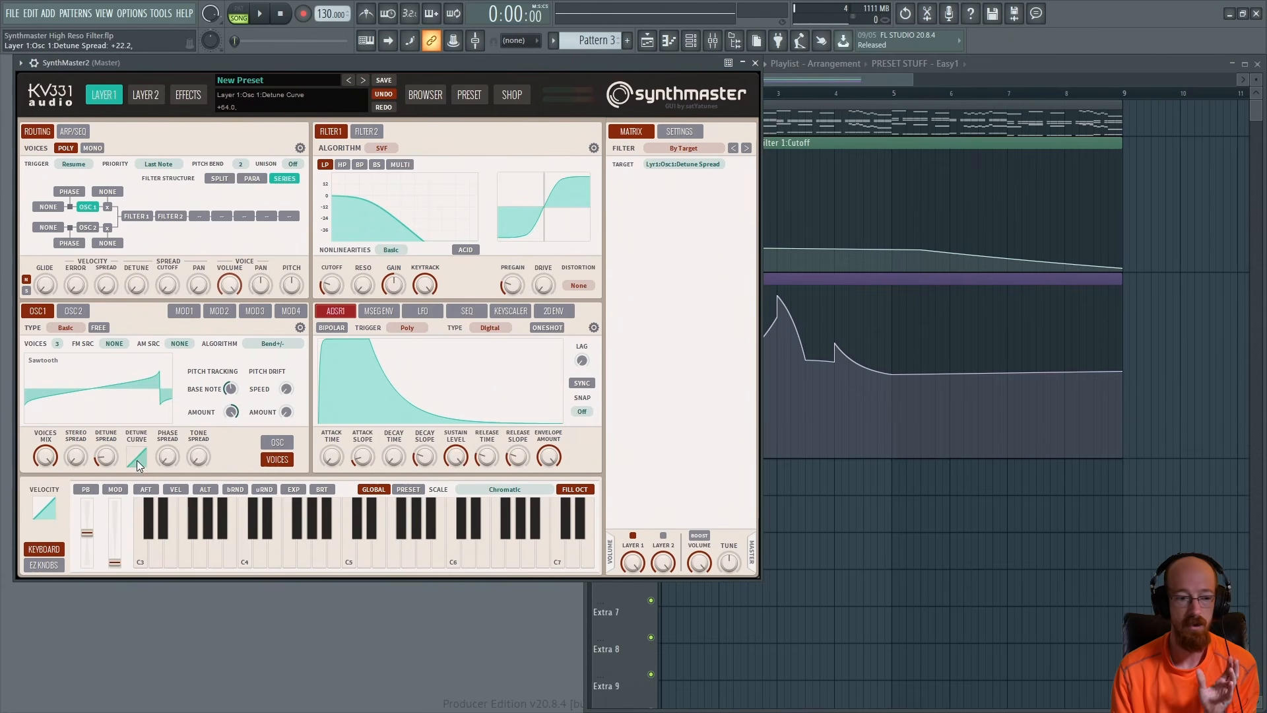
left_click_drag(136, 460, 140, 466)
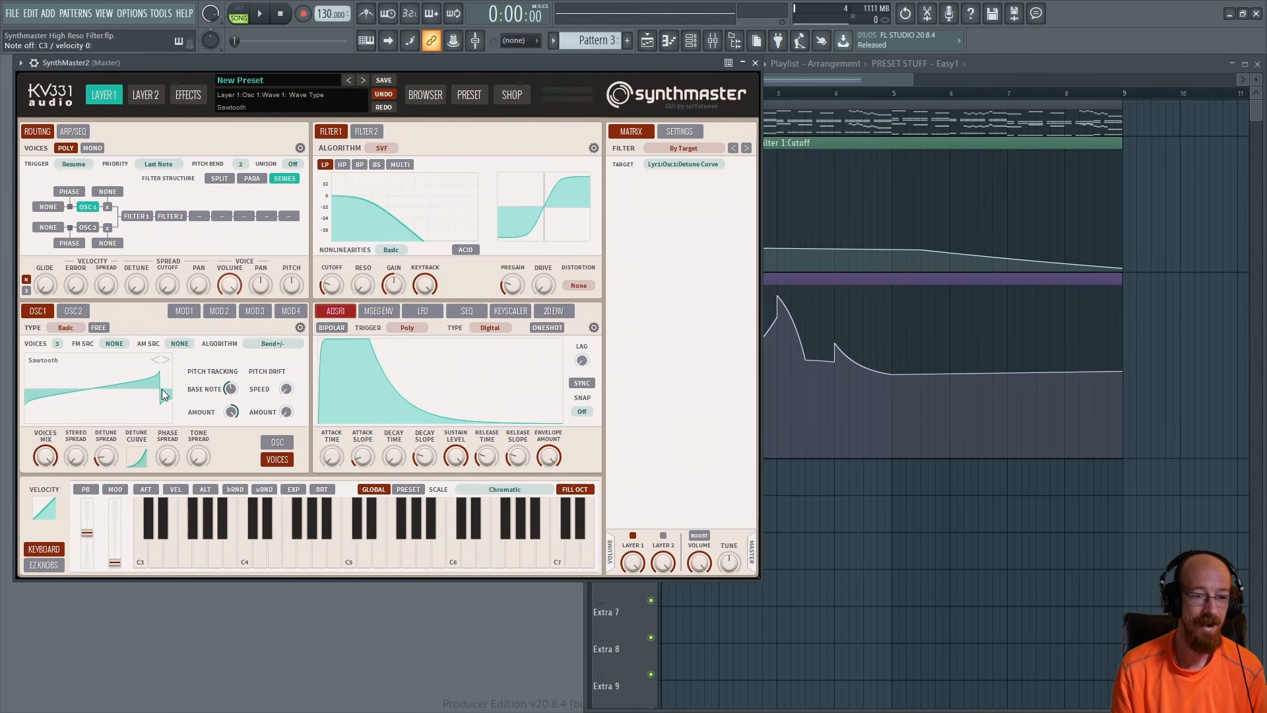
Change Filter 1's category to VAnalog and switch it to high-pass mode
left_click(385, 150)
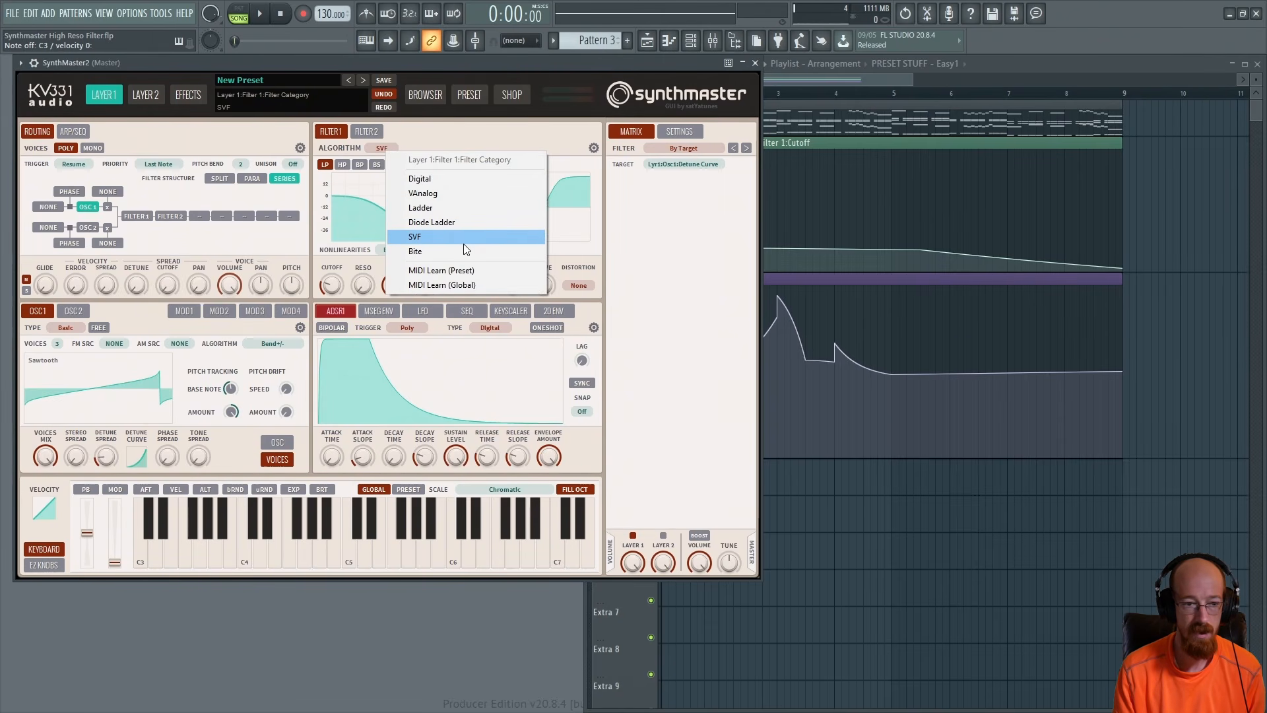
left_click(466, 198)
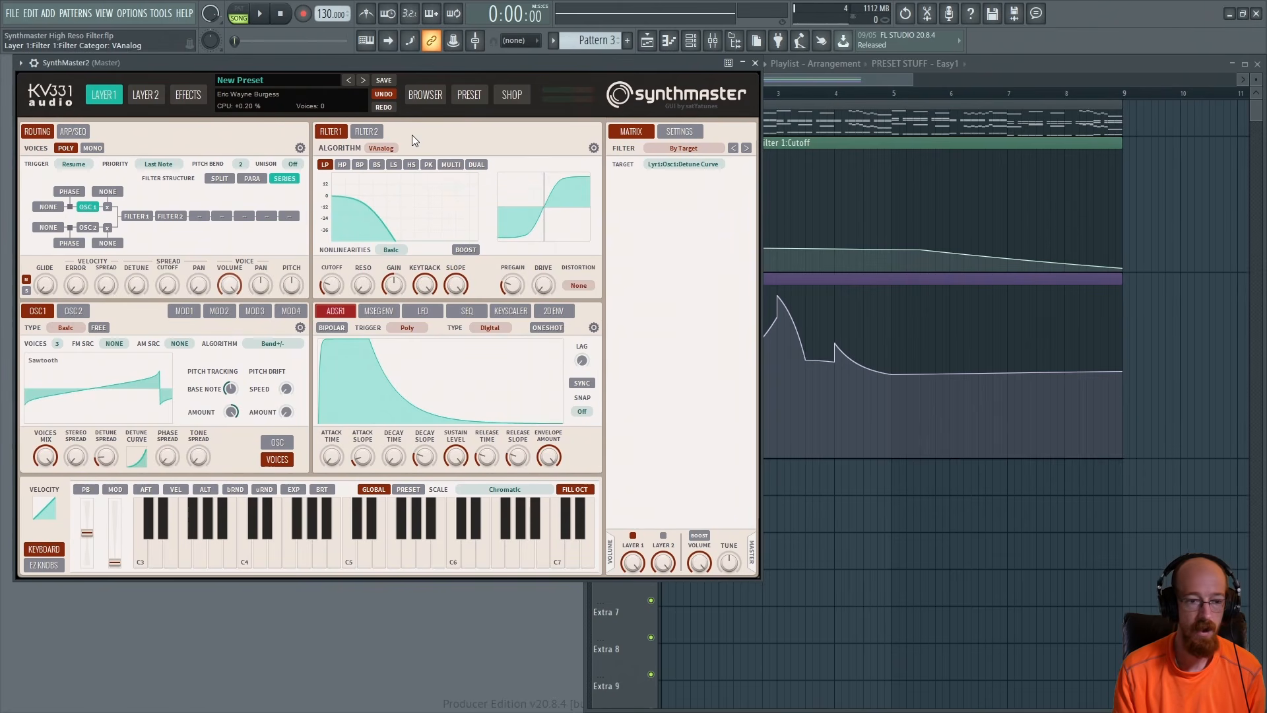
left_click(342, 164)
Raise Filter 1's resonance and adjust its cutoff
left_click_drag(364, 276, 365, 255)
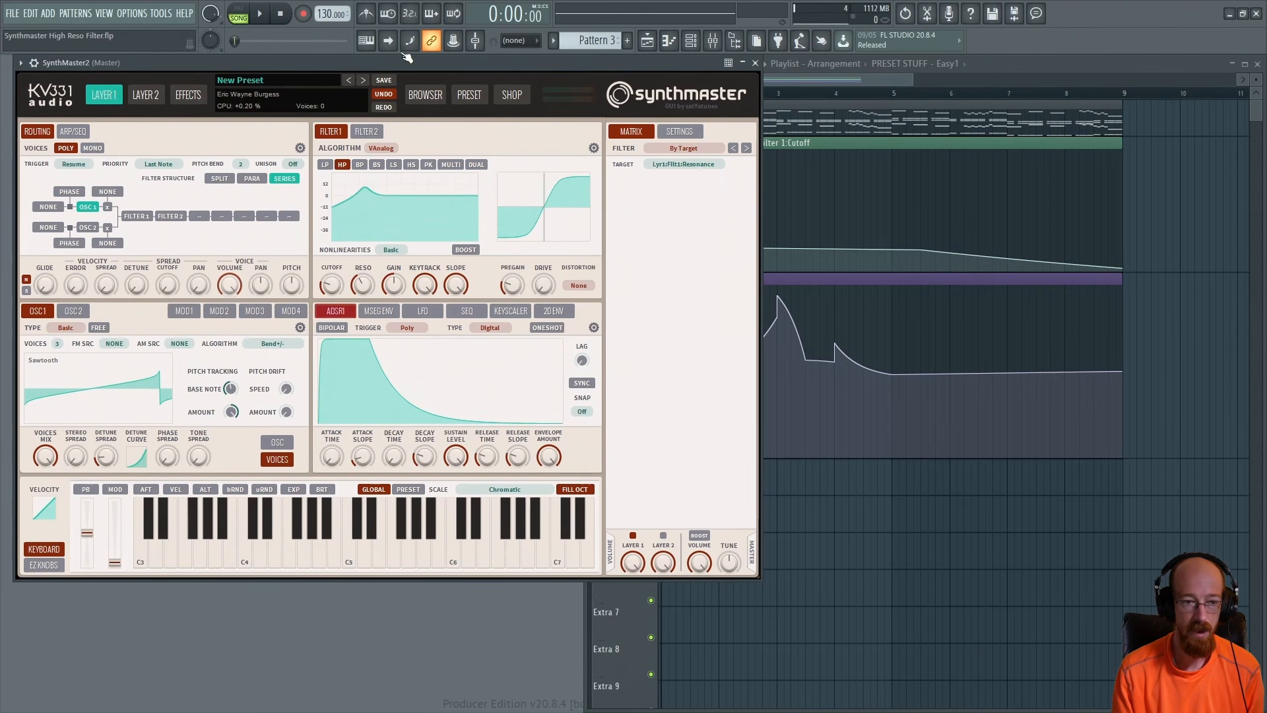
left_click_drag(329, 287, 359, 300)
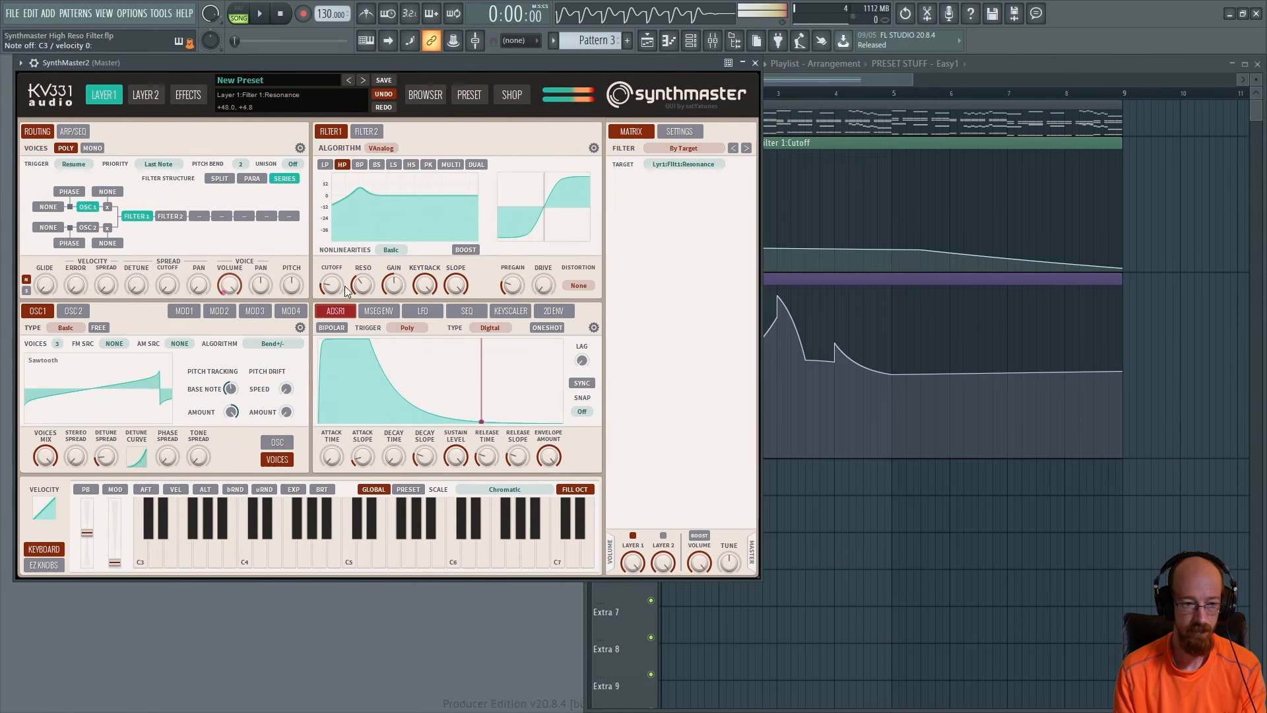
left_click_drag(332, 289, 349, 293)
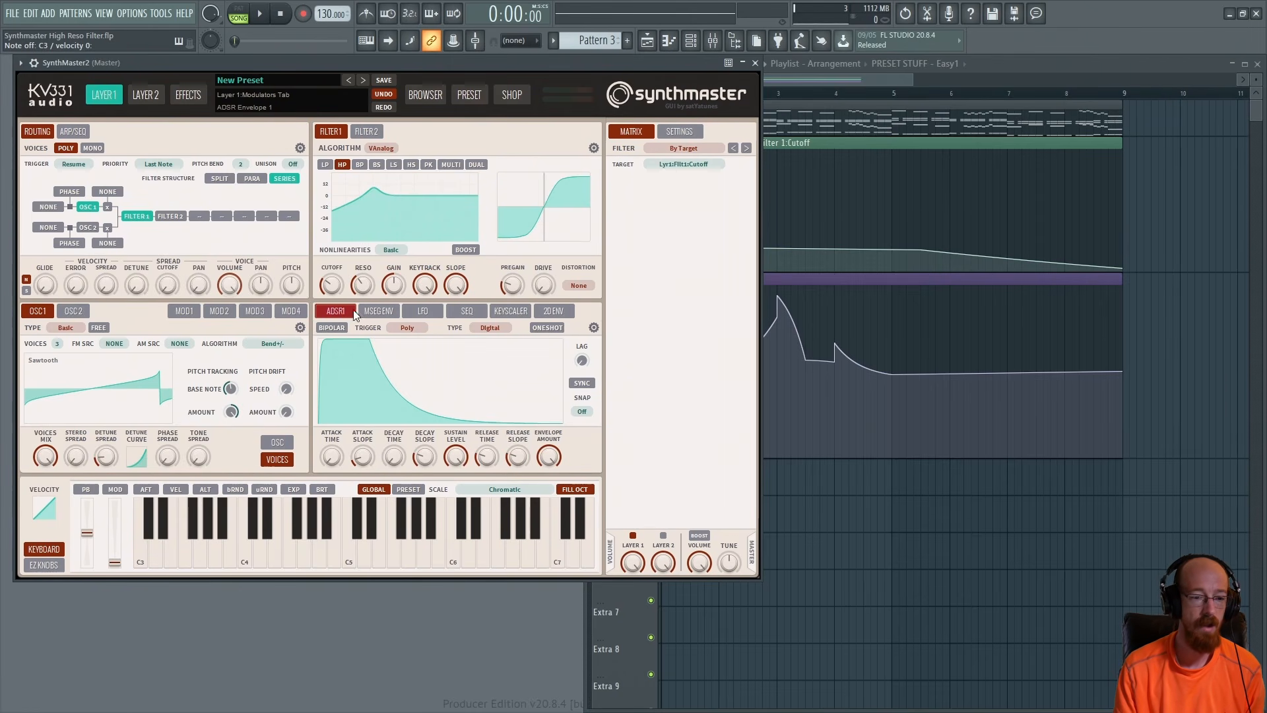
Switch the envelope view to ADSR2 and assign ADSR Envelope 2 as a modulation source for Filter 1's cutoff
left_click(341, 312)
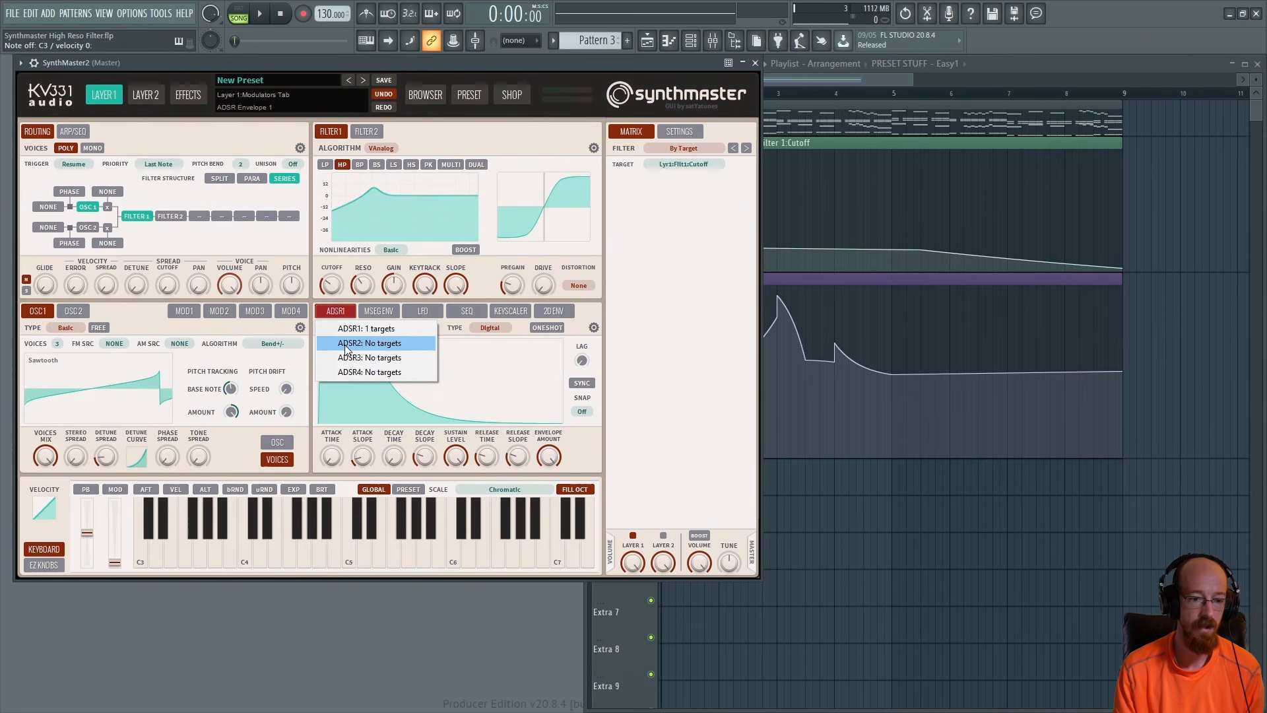
left_click(366, 344)
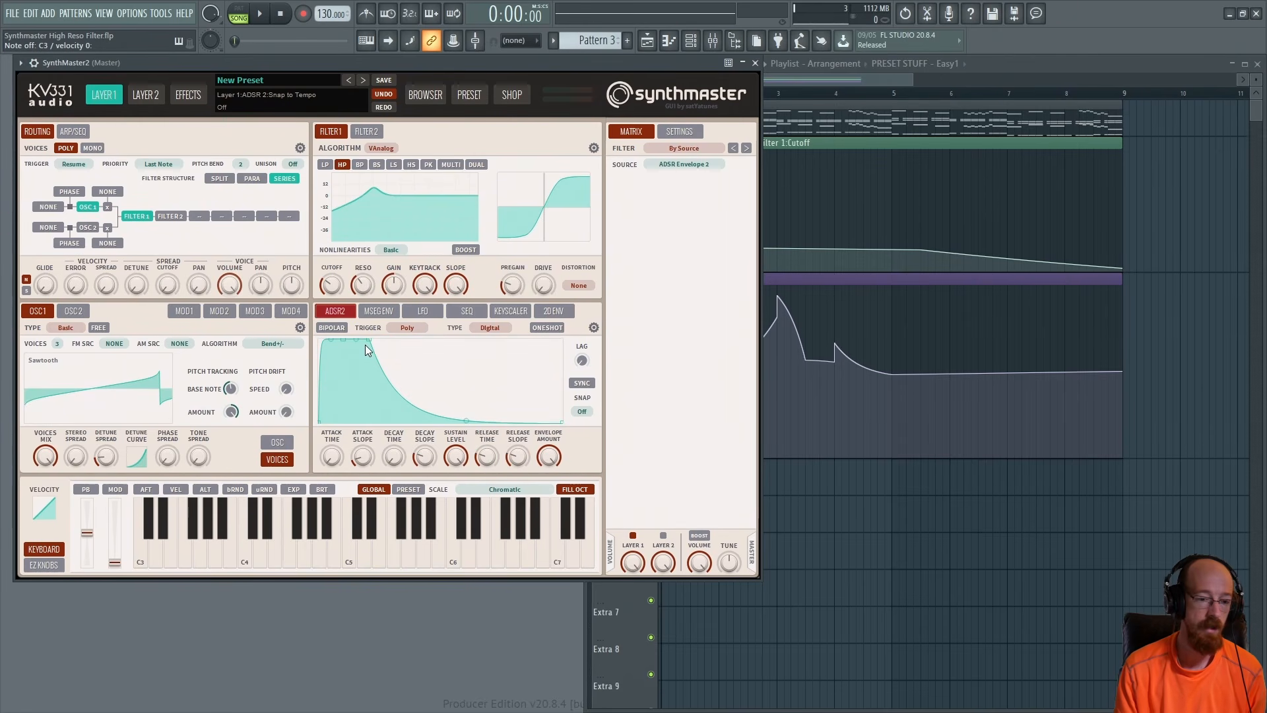
right_click(328, 288)
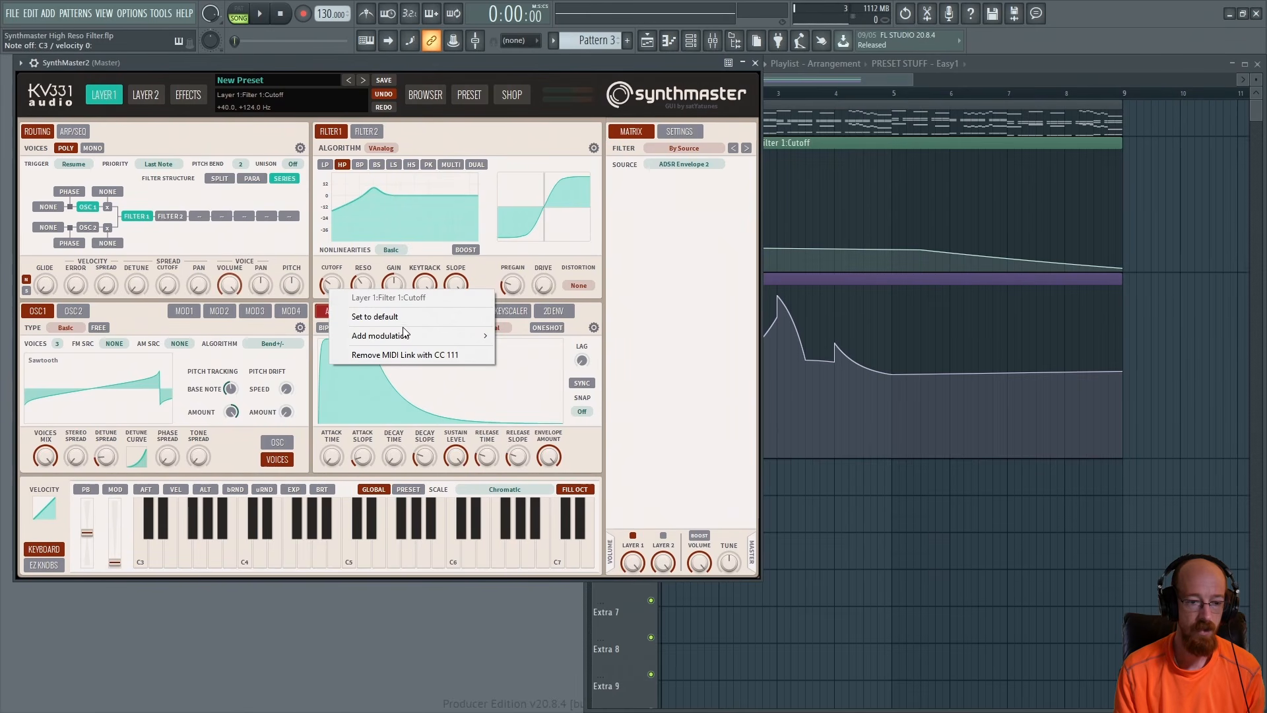
mouse_move(405, 332)
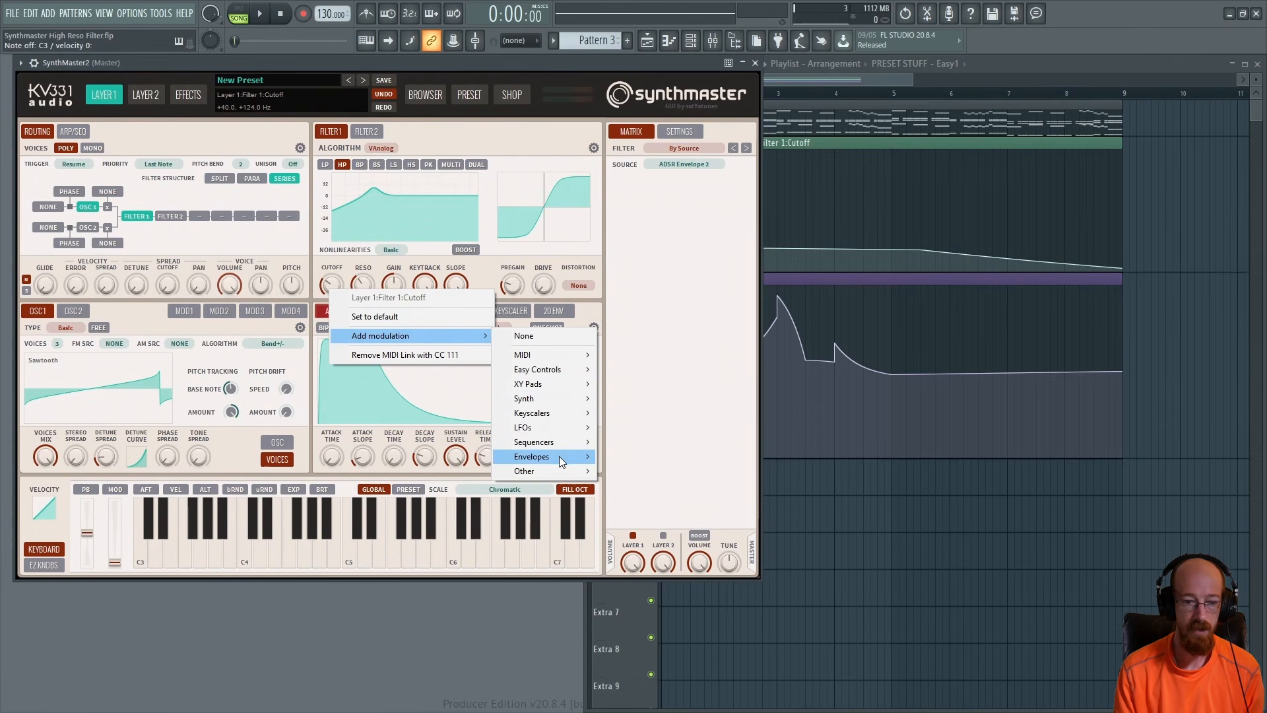
mouse_move(559, 459)
left_click(627, 468)
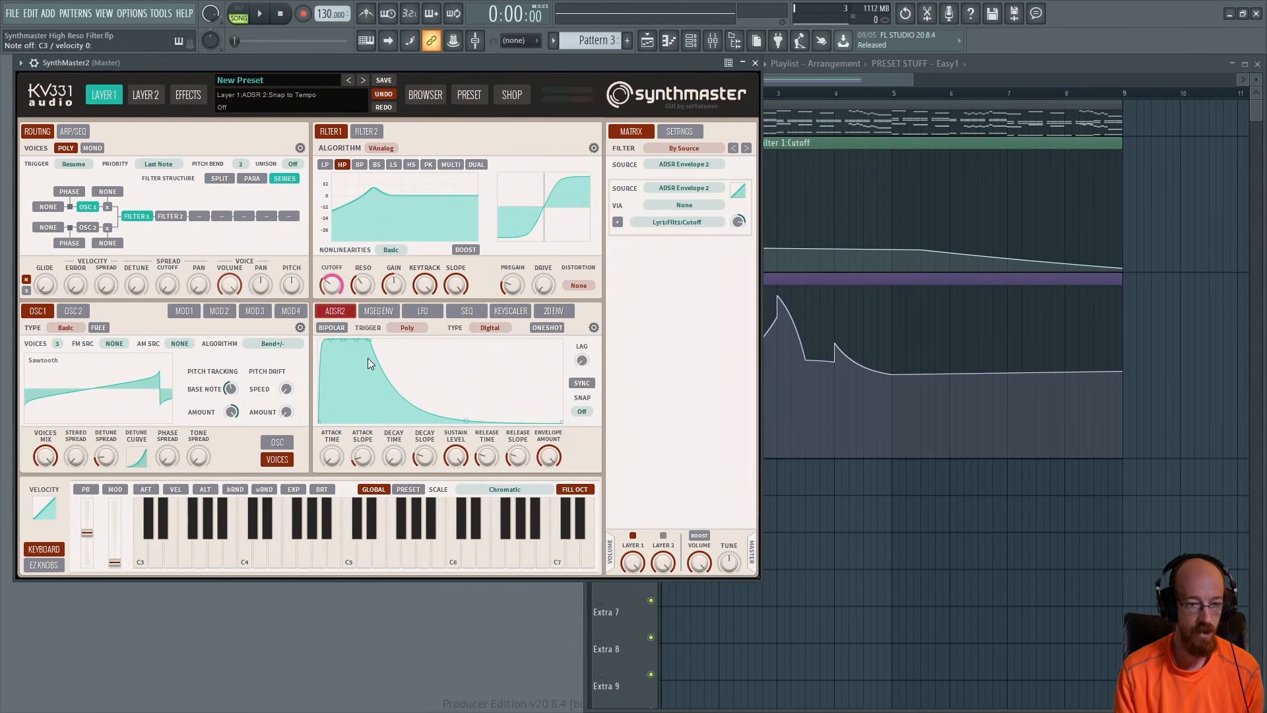
Lengthen ADSR2's attack time to about 80 ms and adjust Envelope 2's modulation amount on Filter 1 cutoff
left_click_drag(332, 455, 361, 464)
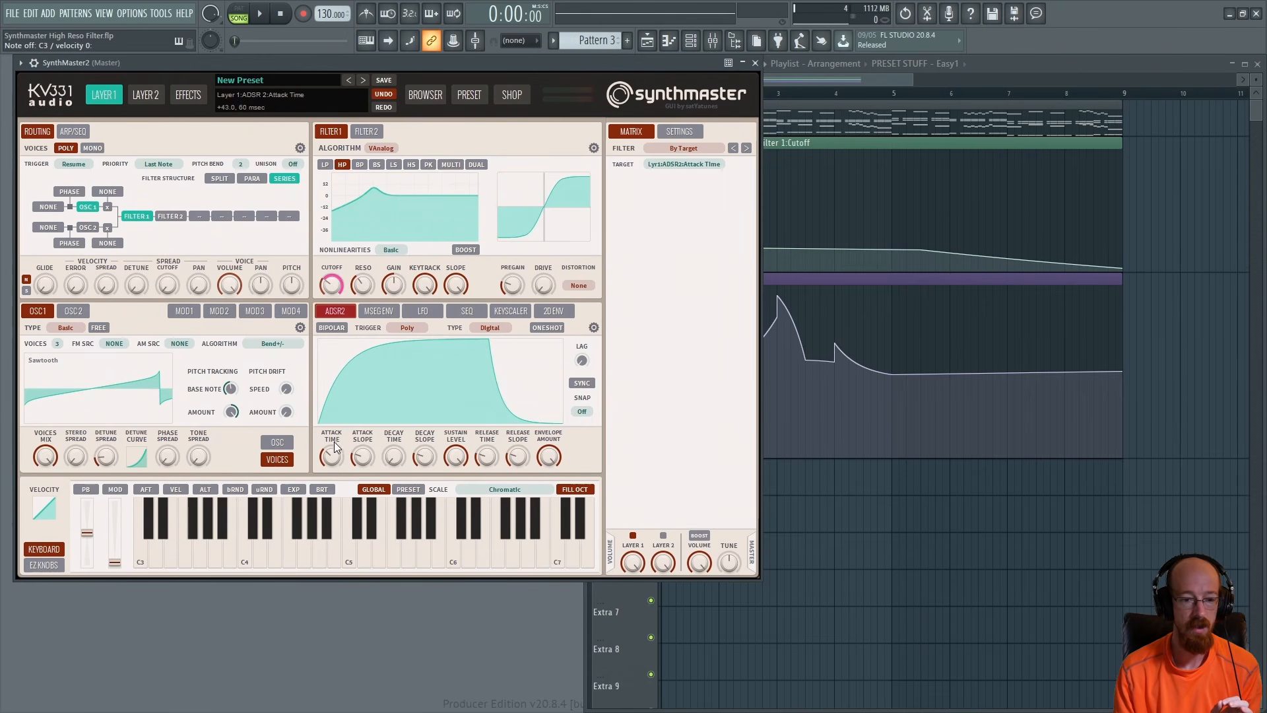
left_click(334, 286)
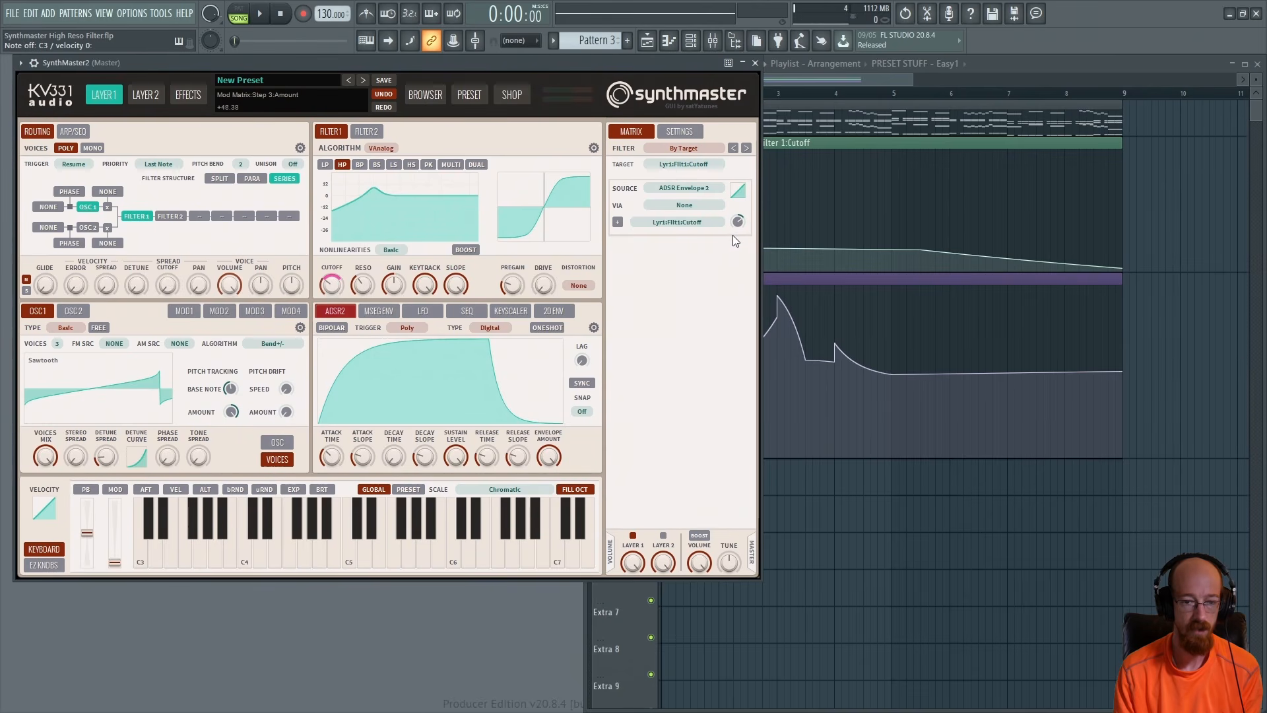
left_click_drag(739, 220, 739, 226)
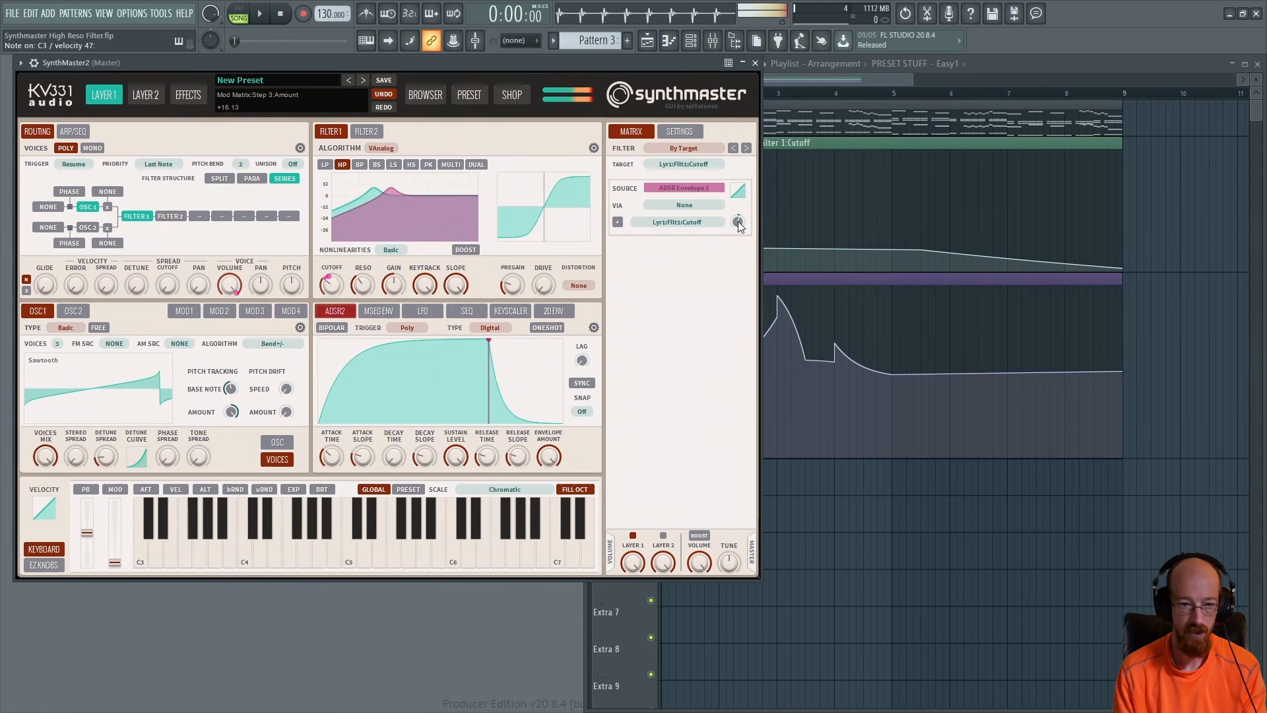
Fine-tune ADSR2's attack time to about 90 ms and nudge Filter 1's cutoff
left_click_drag(334, 462, 334, 456)
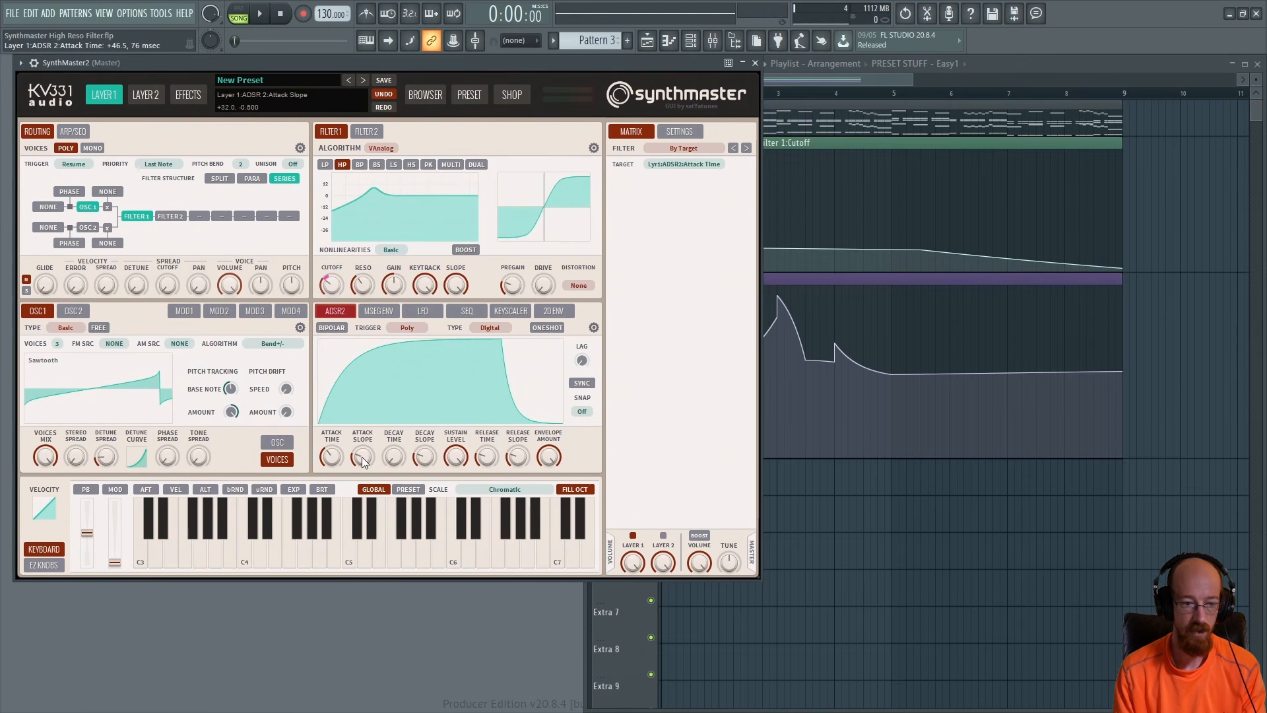
left_click_drag(332, 455, 332, 458)
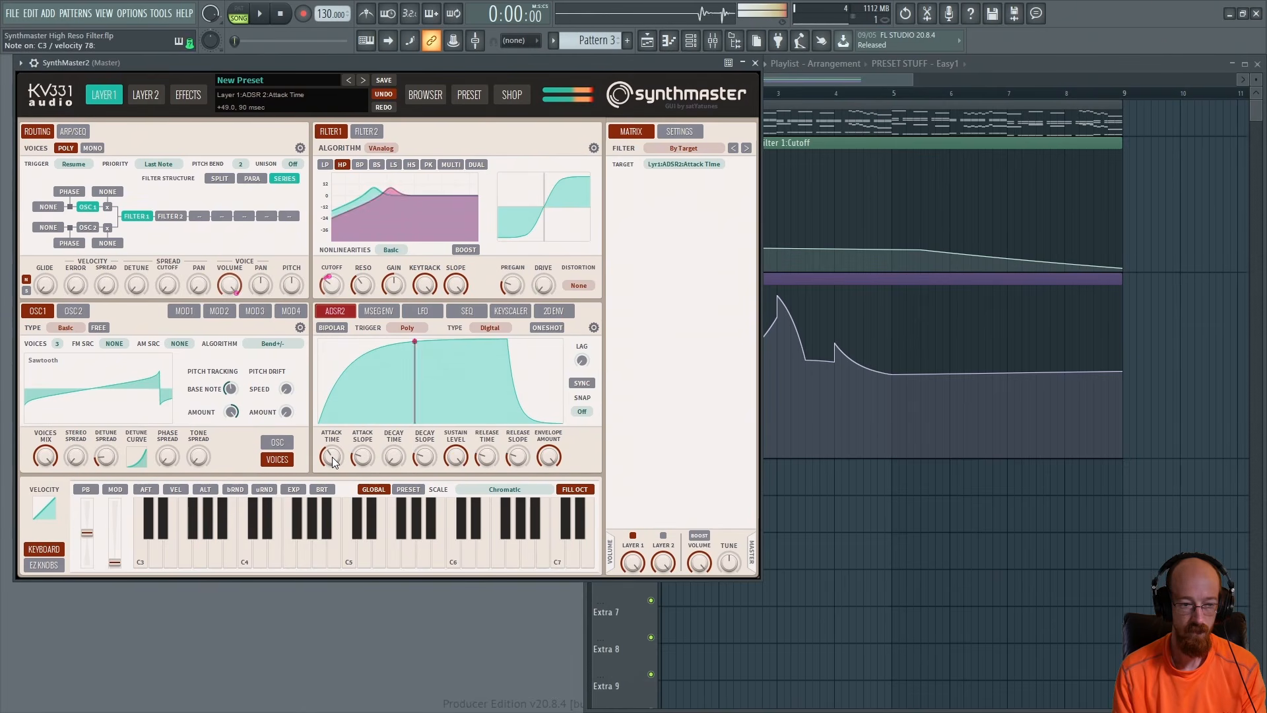
left_click_drag(330, 290, 331, 292)
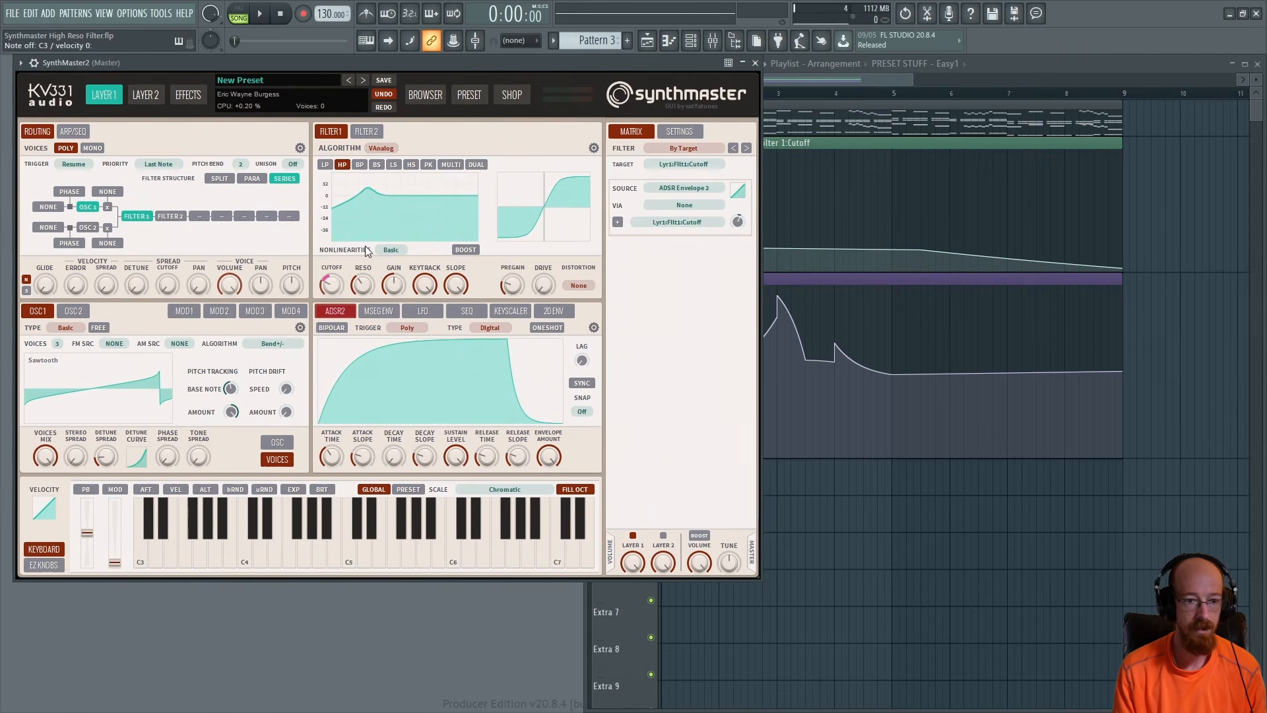
Open Layer 1's effects and add a Distortion effect to the first insert slot
left_click(190, 97)
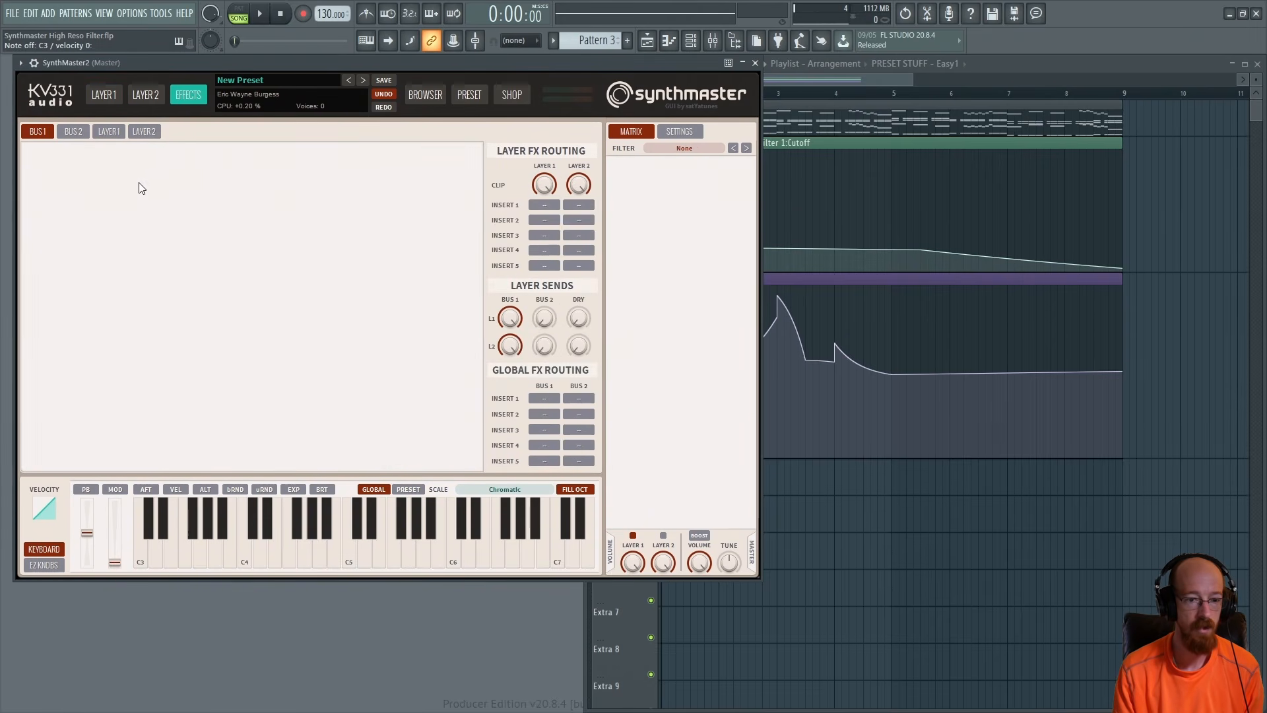
left_click(109, 131)
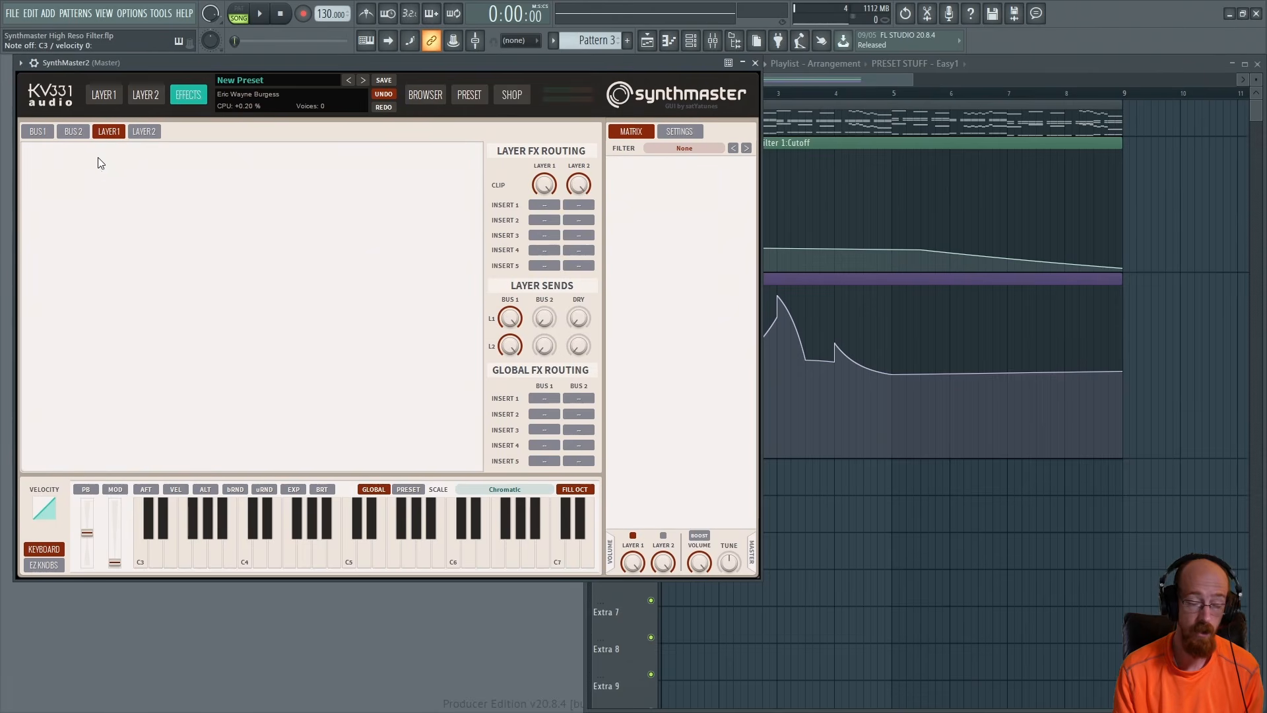
left_click(116, 98)
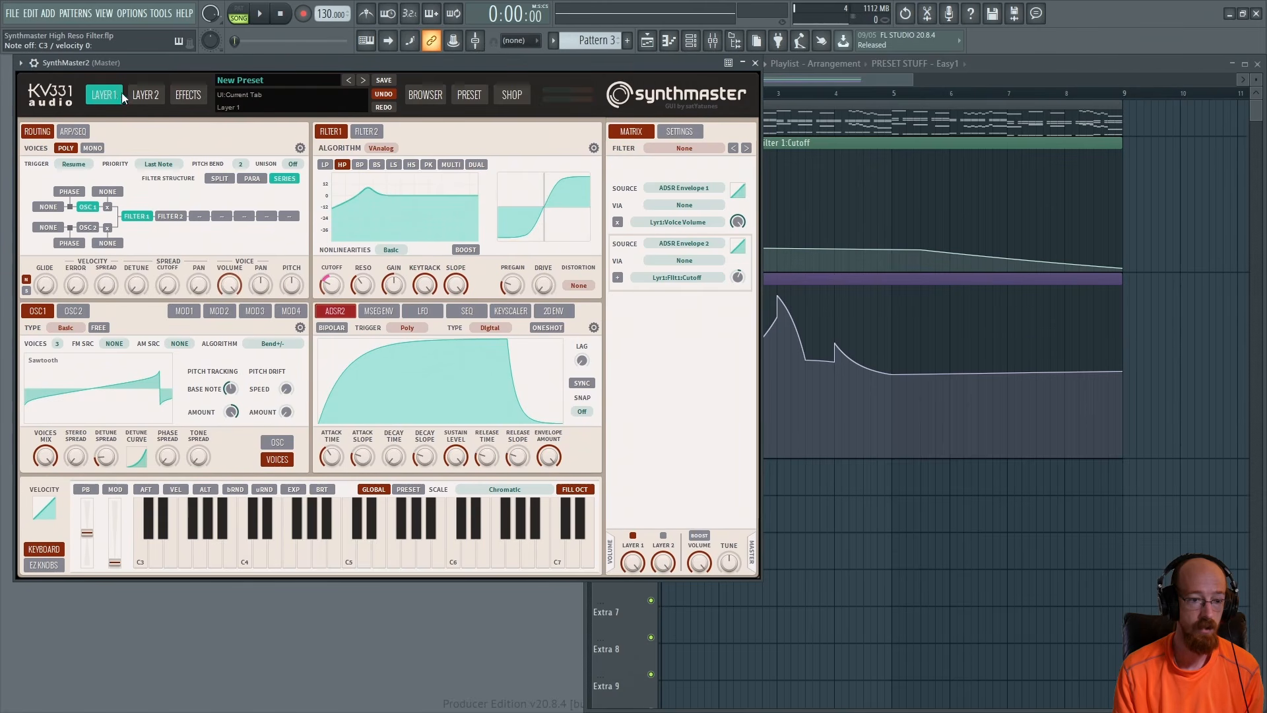
left_click(185, 97)
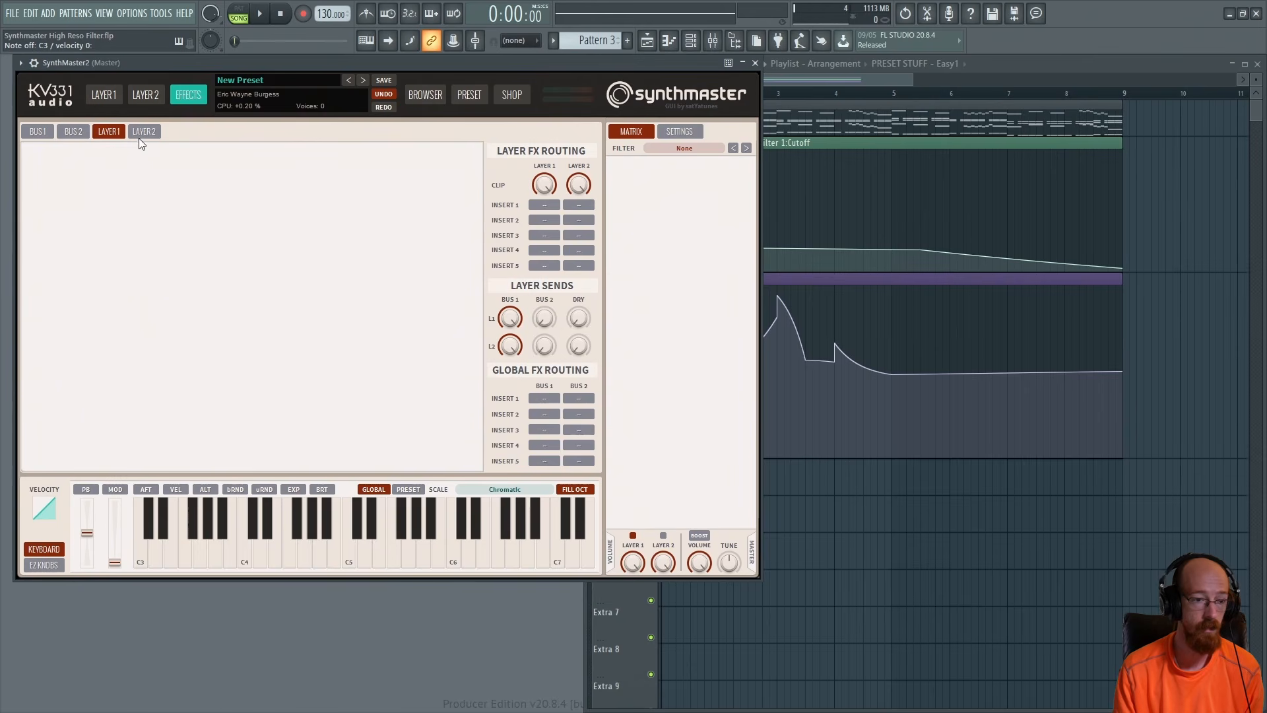
left_click(544, 205)
left_click(593, 243)
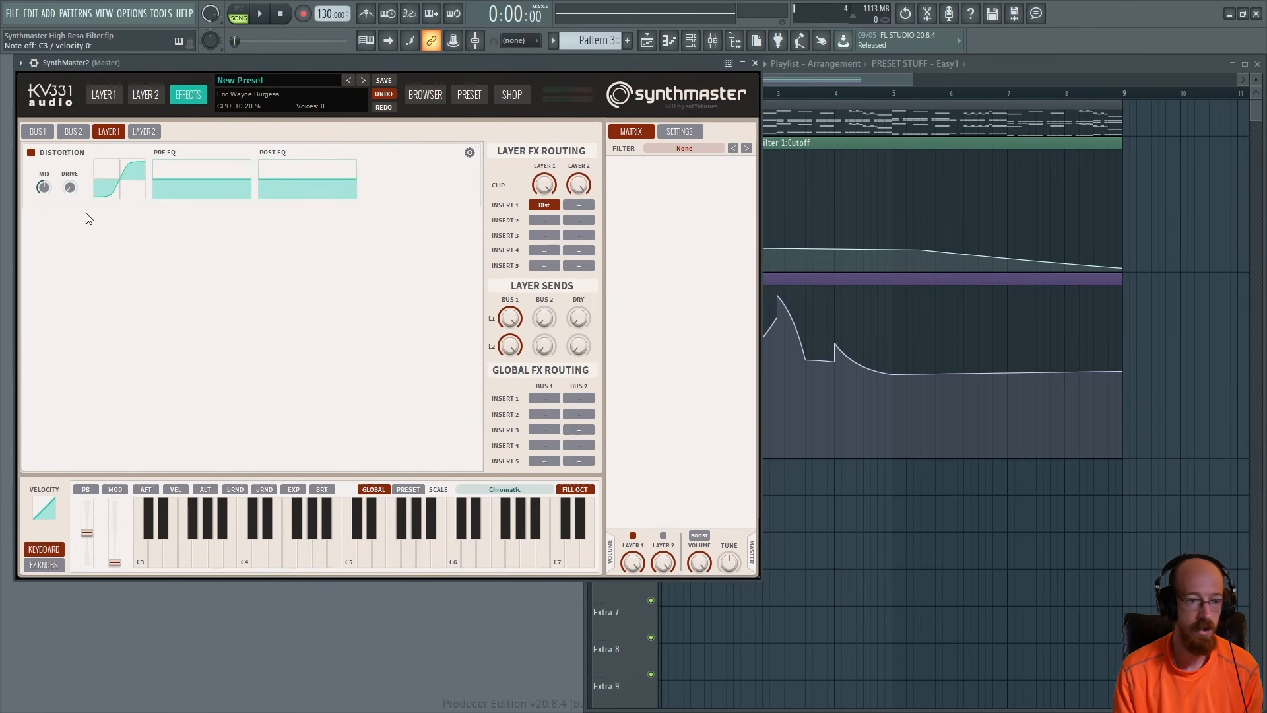
Adjust the distortion's drive and raise the high-frequency band of its post EQ
left_click(70, 188)
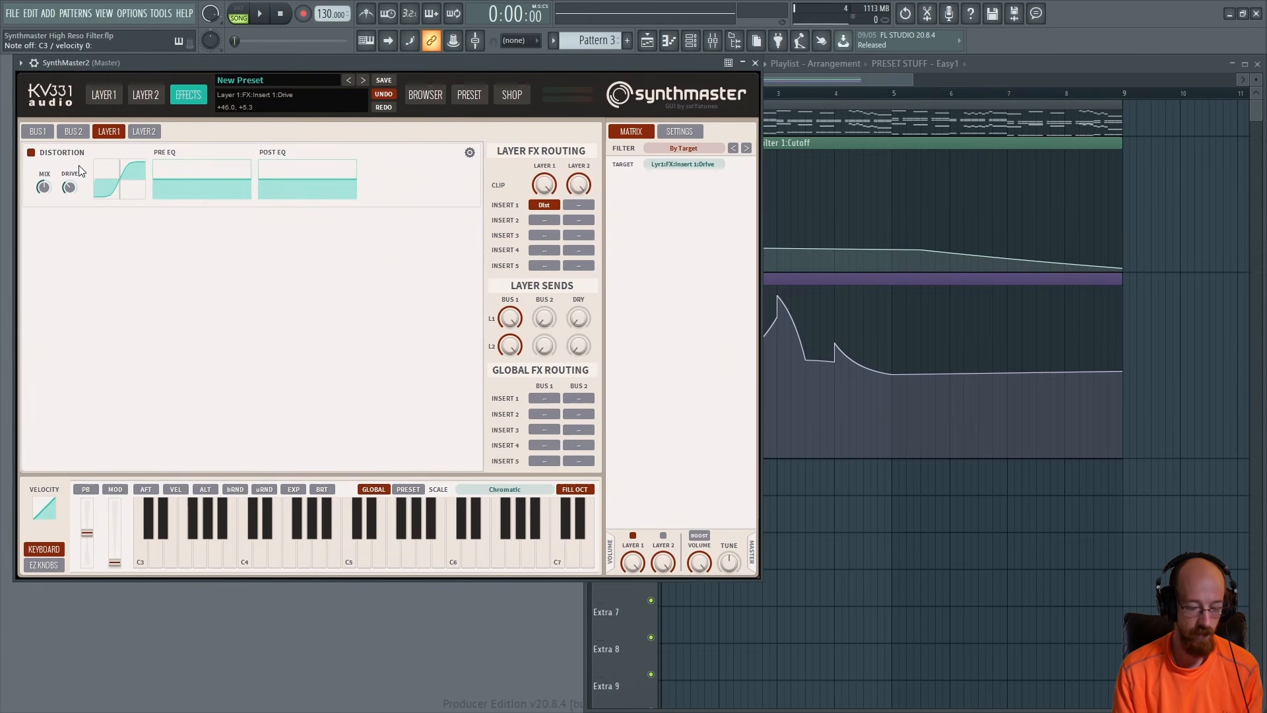
left_click_drag(78, 165, 78, 164)
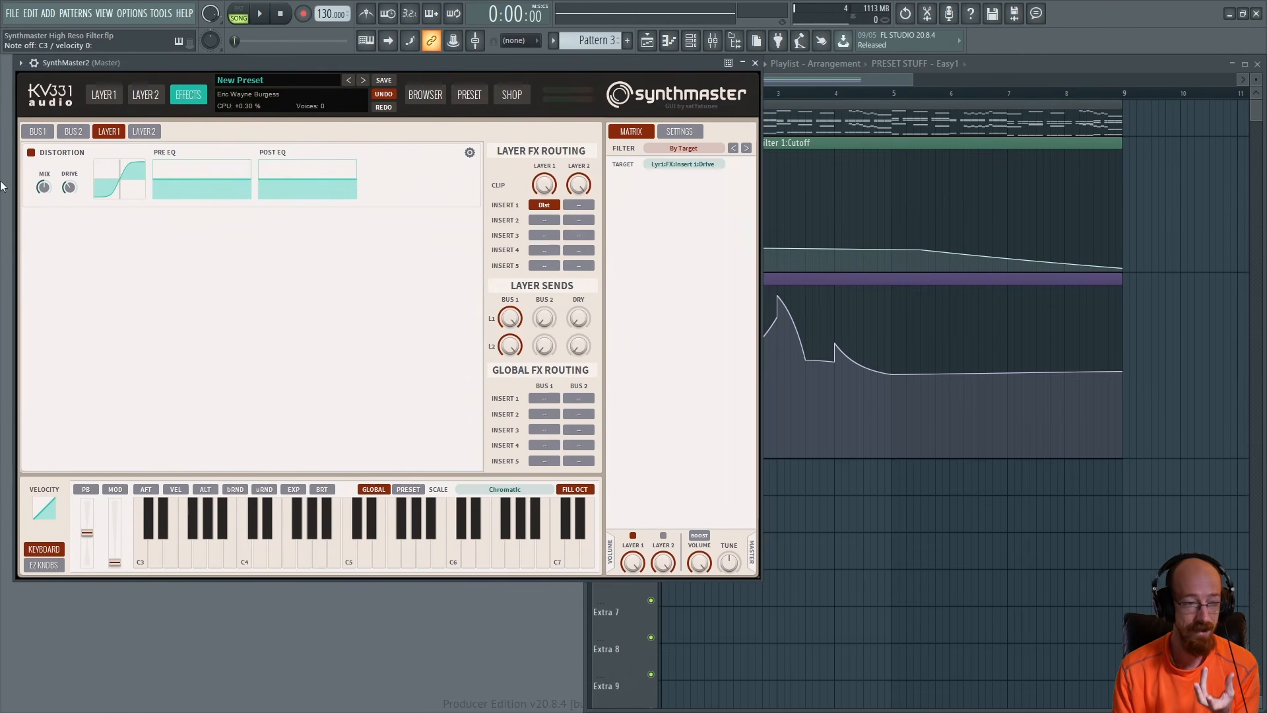
left_click(31, 154)
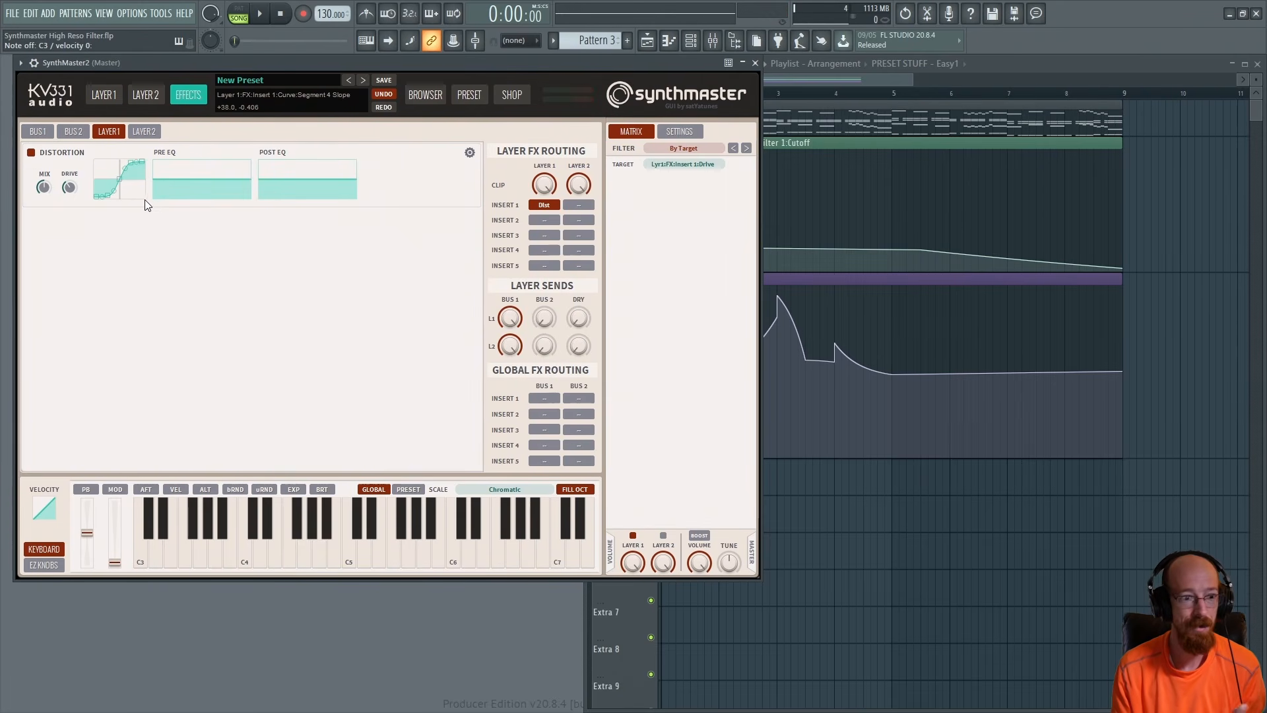
left_click_drag(355, 177, 304, 169)
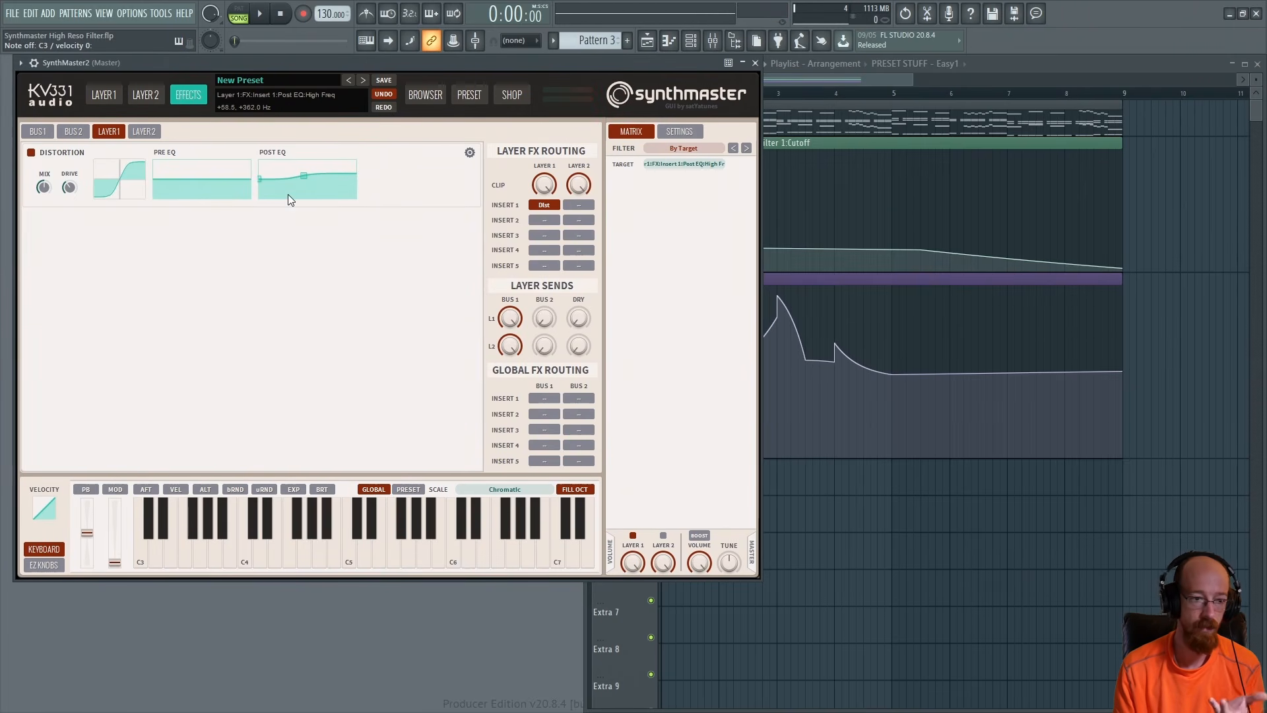
Add an Ensemble effect to insert 2, lowering its mix, and add a Reverb to insert 3
left_click(543, 221)
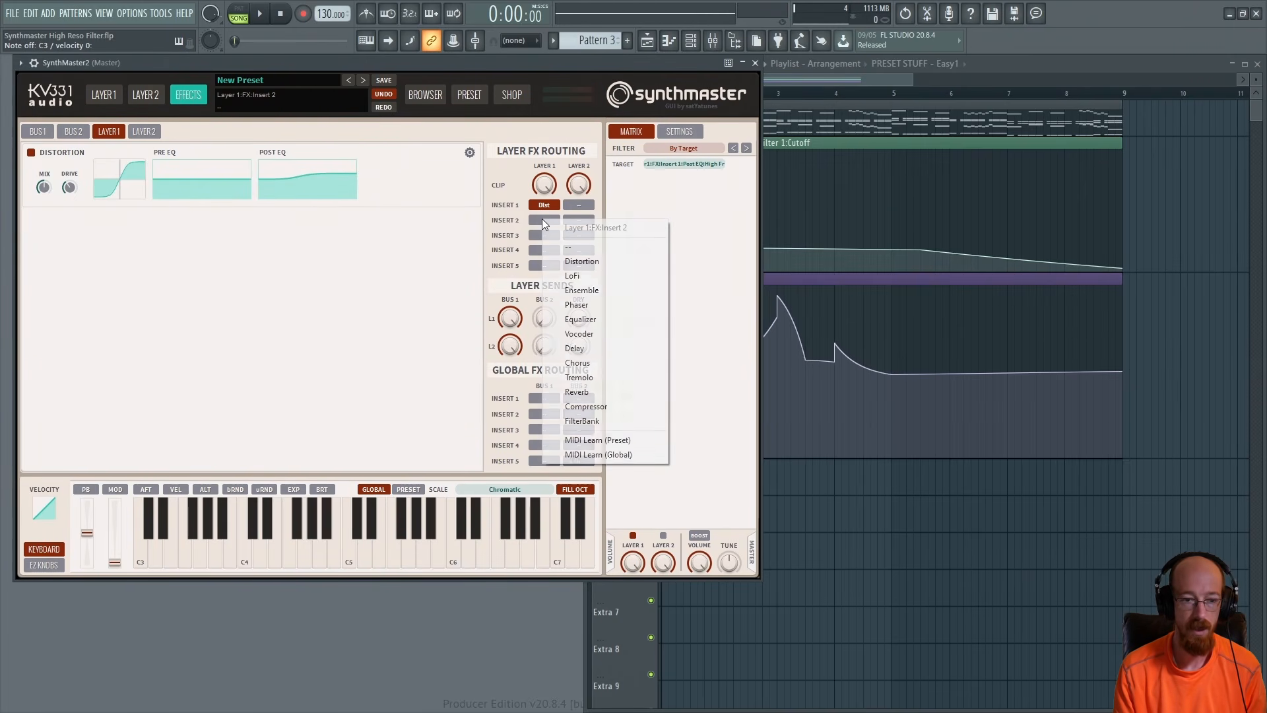
left_click(612, 292)
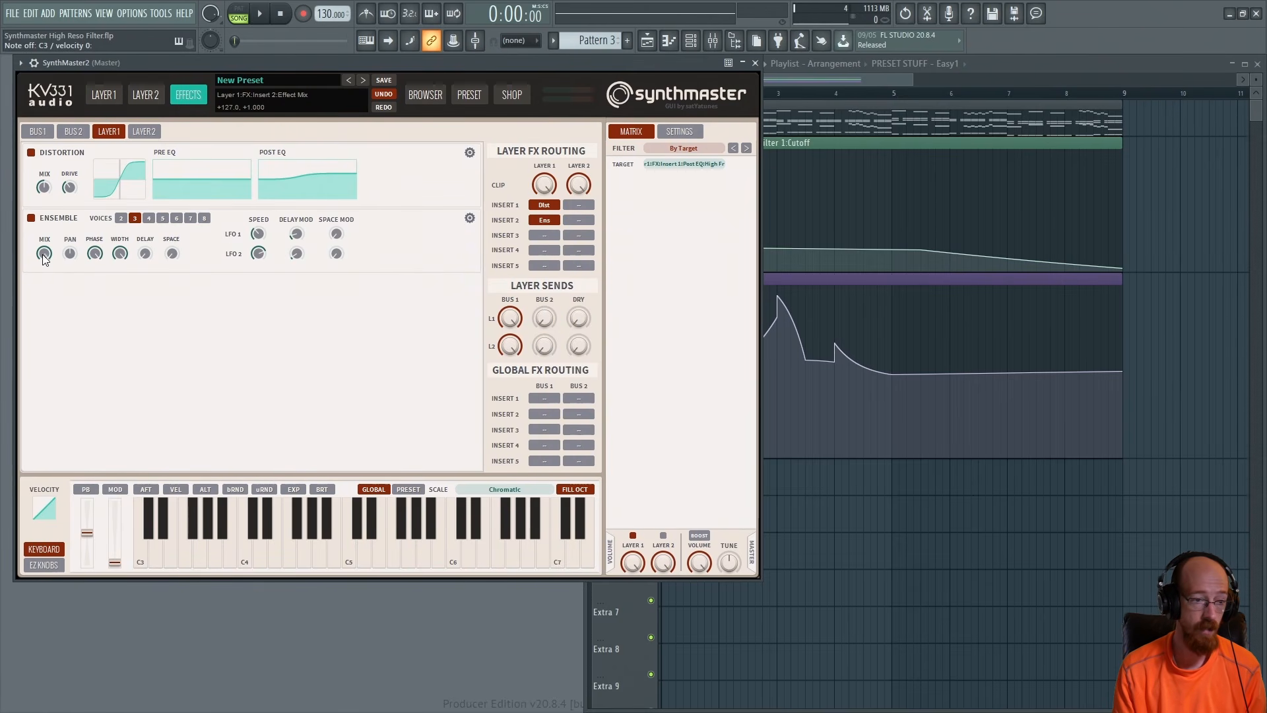
left_click_drag(43, 254, 43, 294)
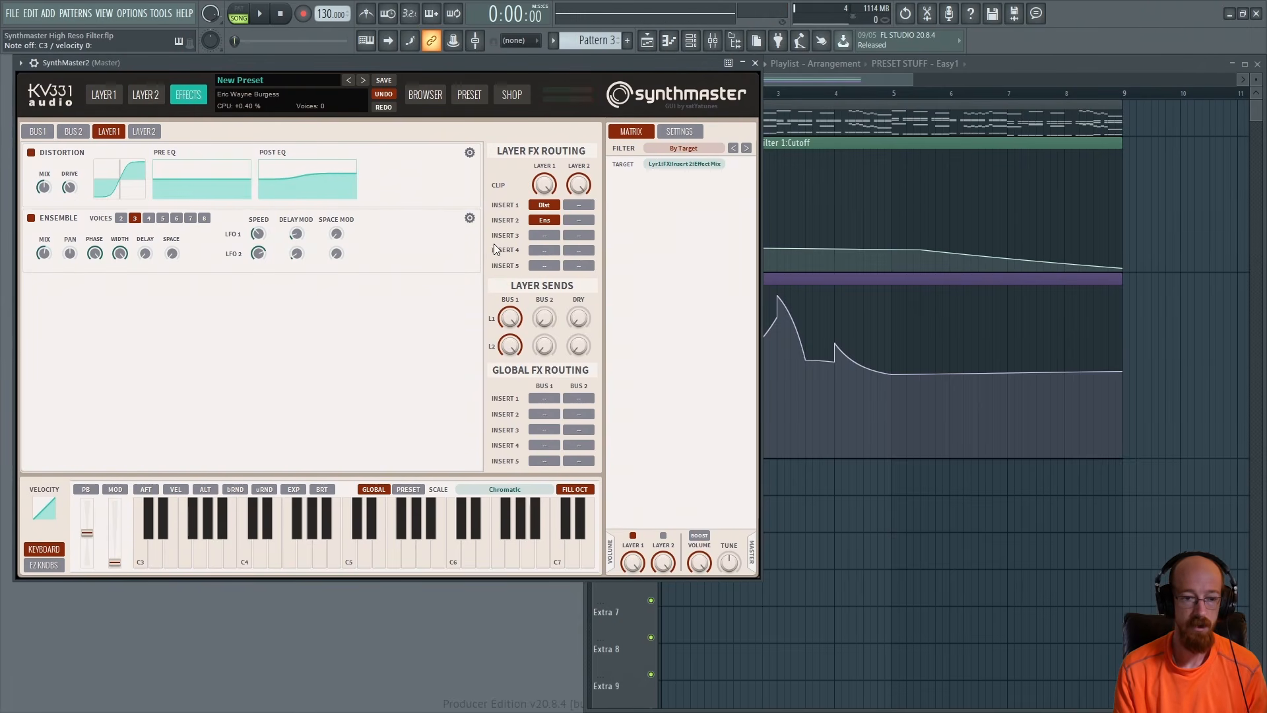
left_click(538, 239)
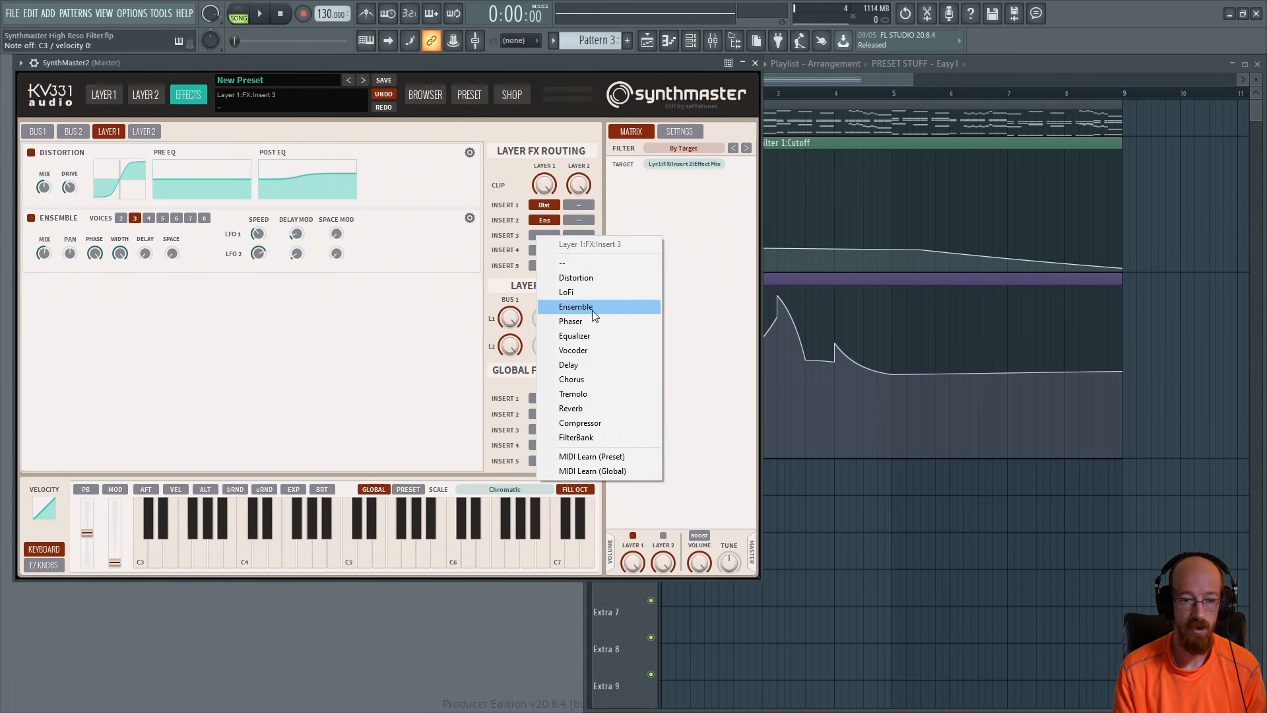
left_click(592, 407)
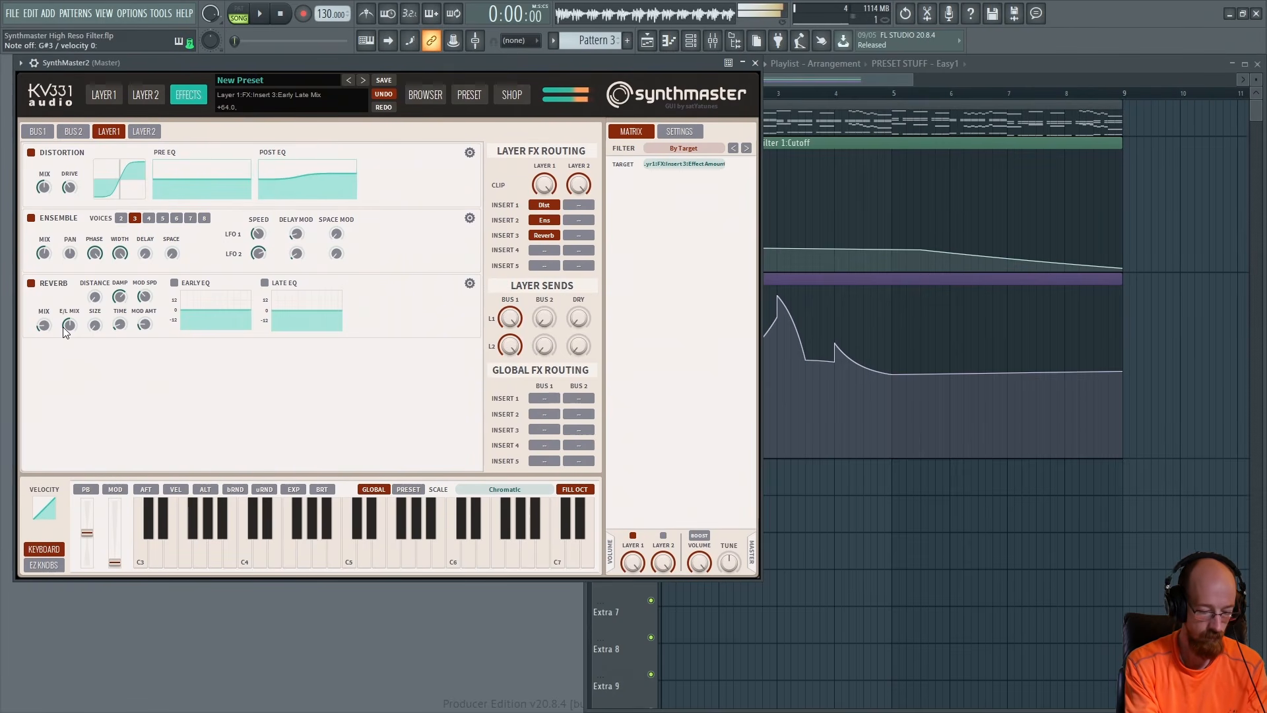
Return to Layer 1 and readjust Filter 1's resonance and cutoff
left_click(113, 97)
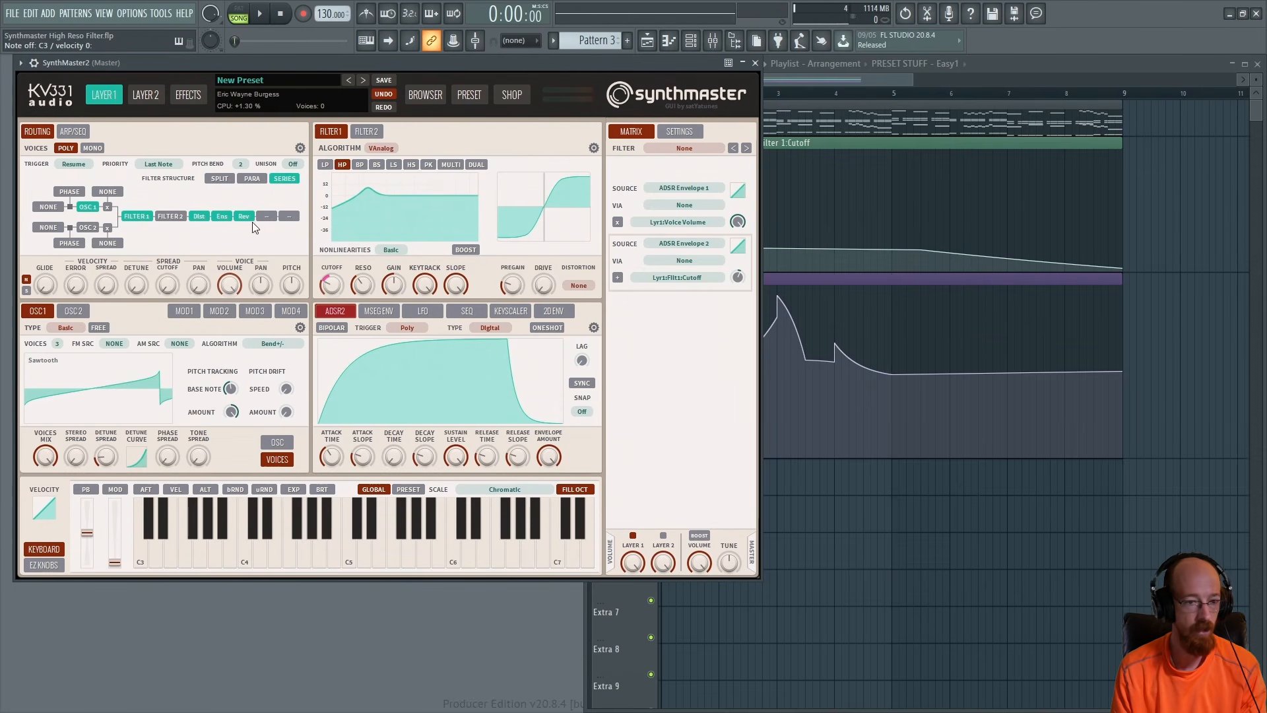
left_click(362, 288)
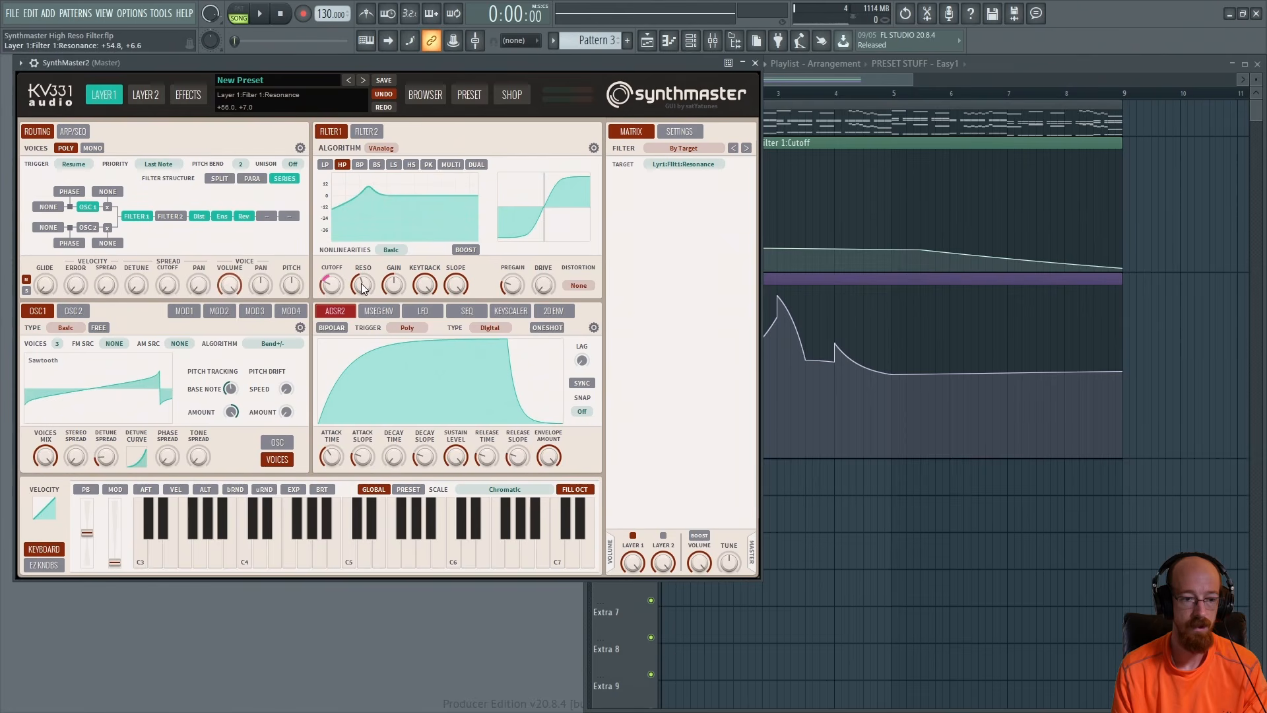
left_click_drag(366, 291, 368, 283)
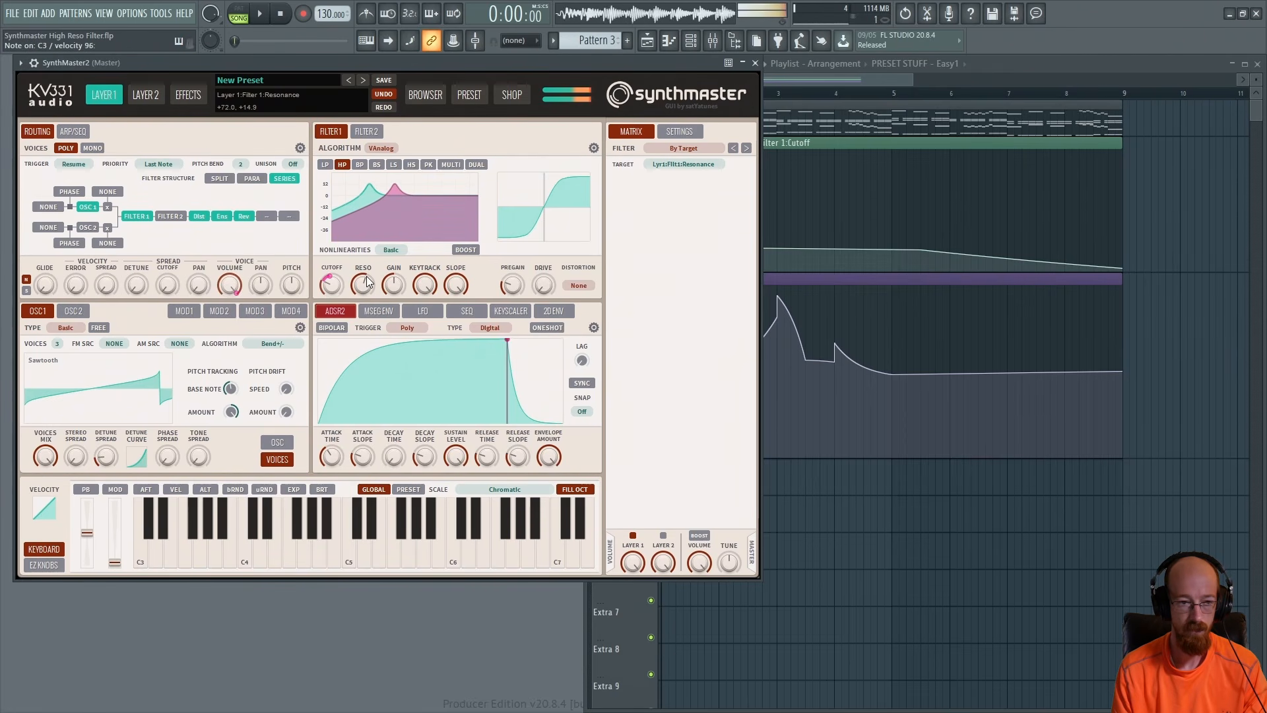
left_click_drag(368, 290, 367, 291)
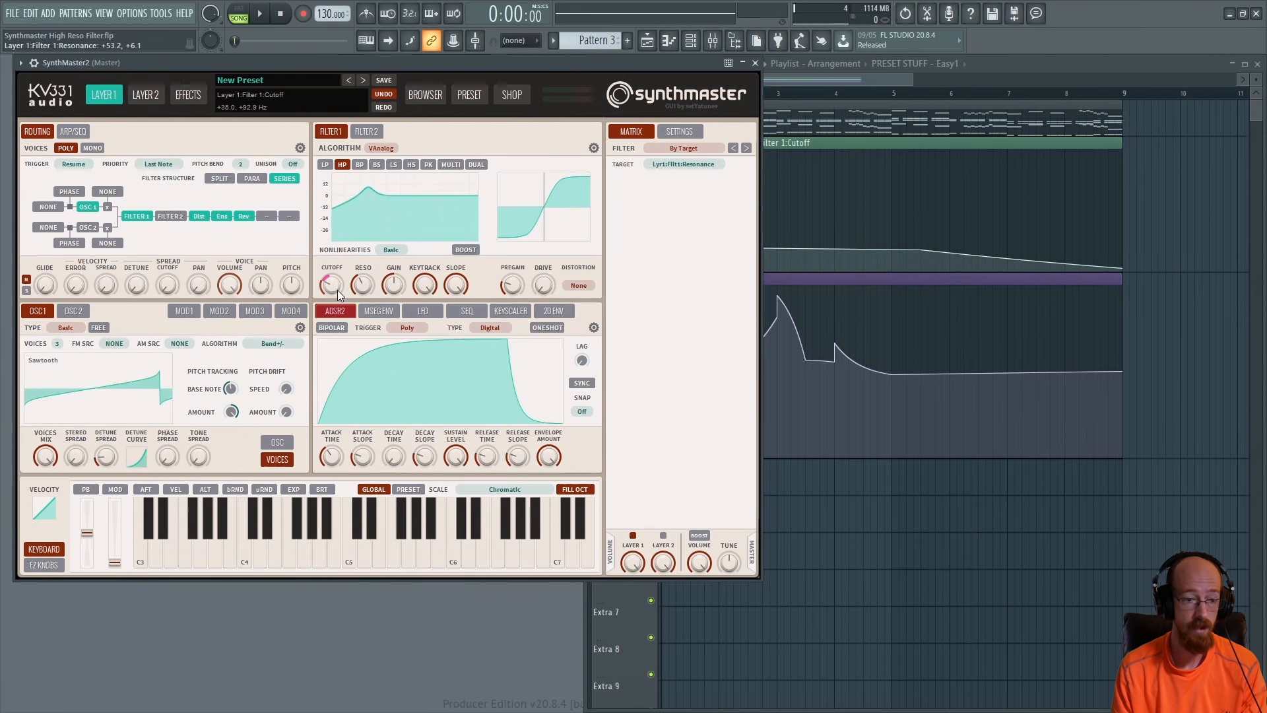
left_click(335, 287)
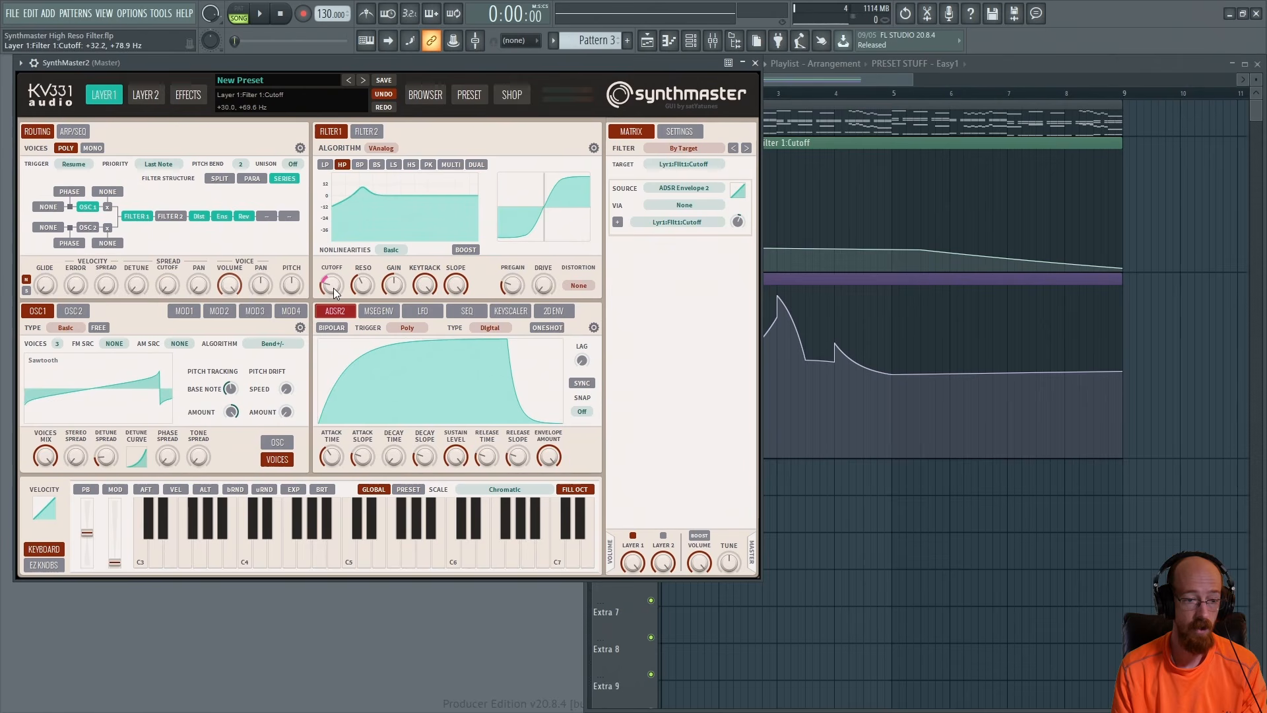
left_click_drag(334, 286, 334, 283)
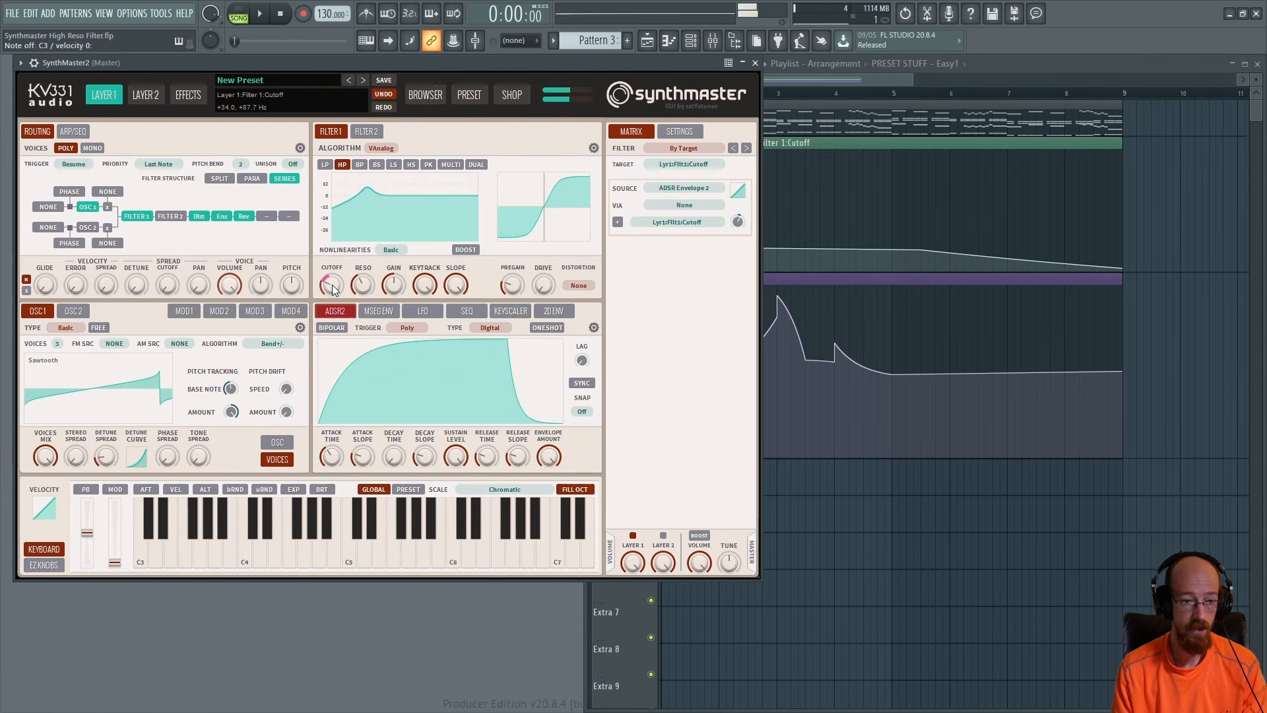
left_click_drag(332, 285, 334, 288)
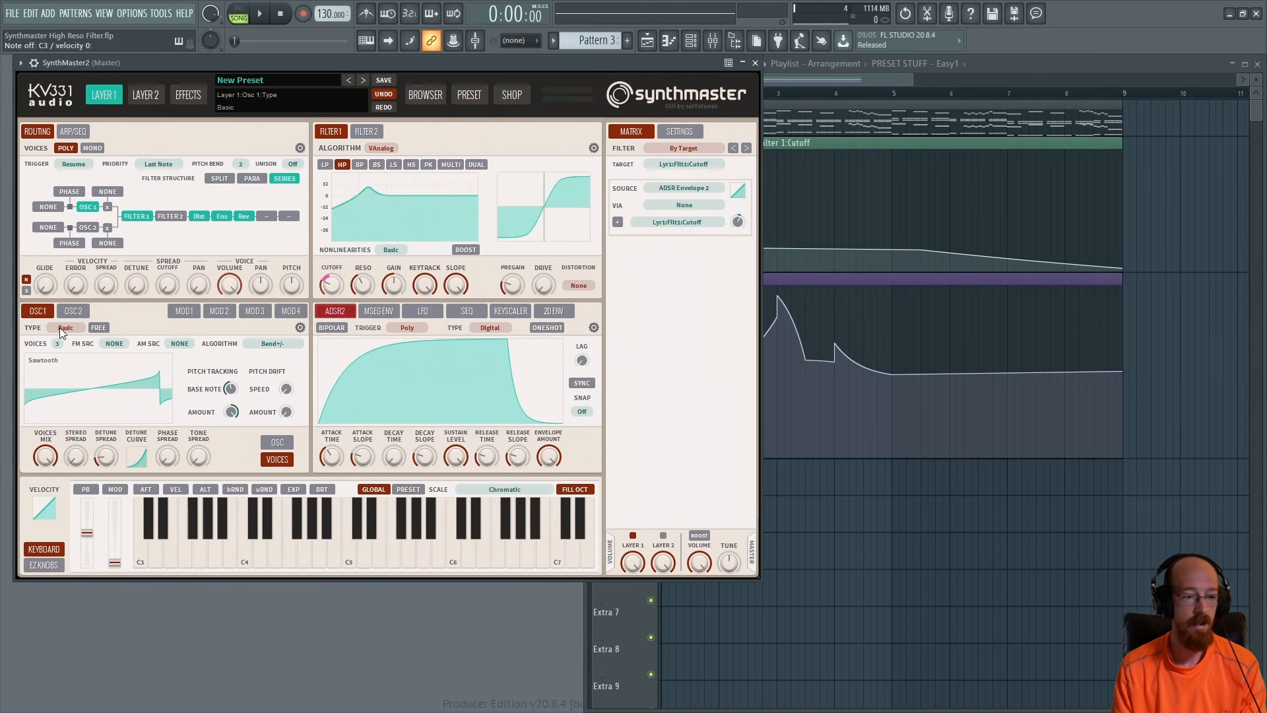
Open OSC1's oscillator controls and set its wave phase to about 244 degrees
left_click(281, 443)
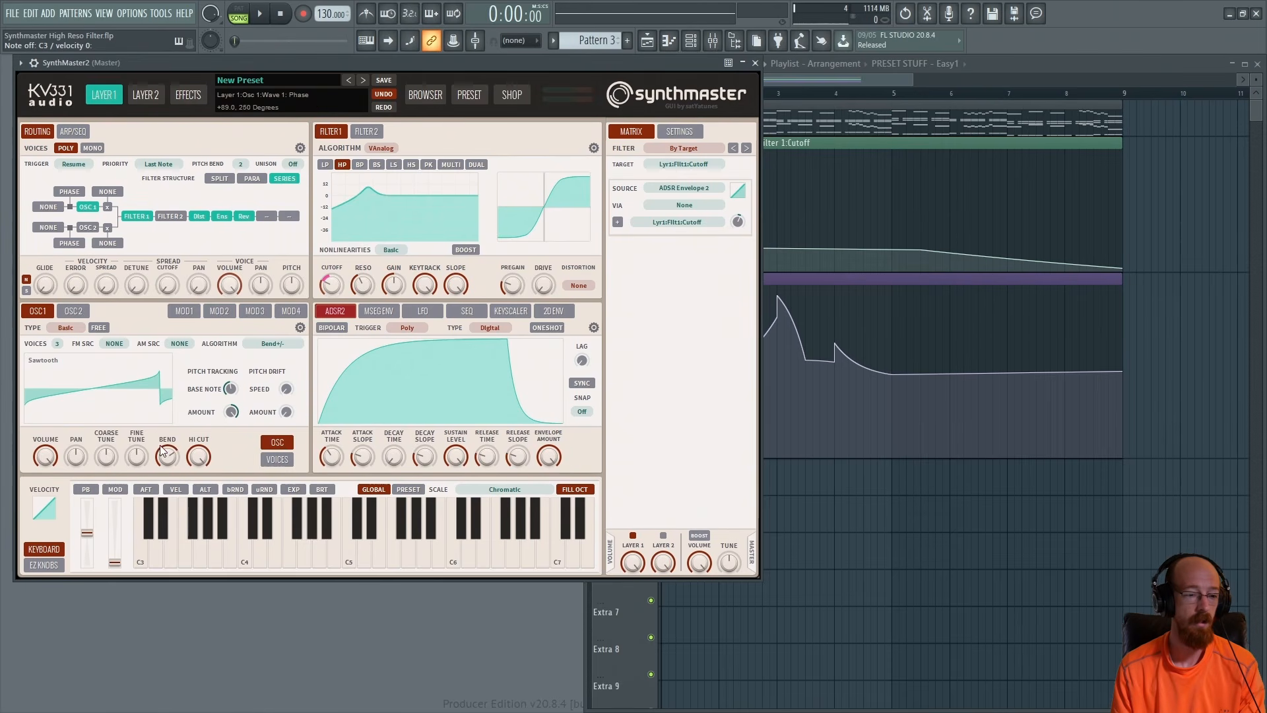
left_click_drag(167, 458, 169, 505)
left_click_drag(170, 465, 172, 460)
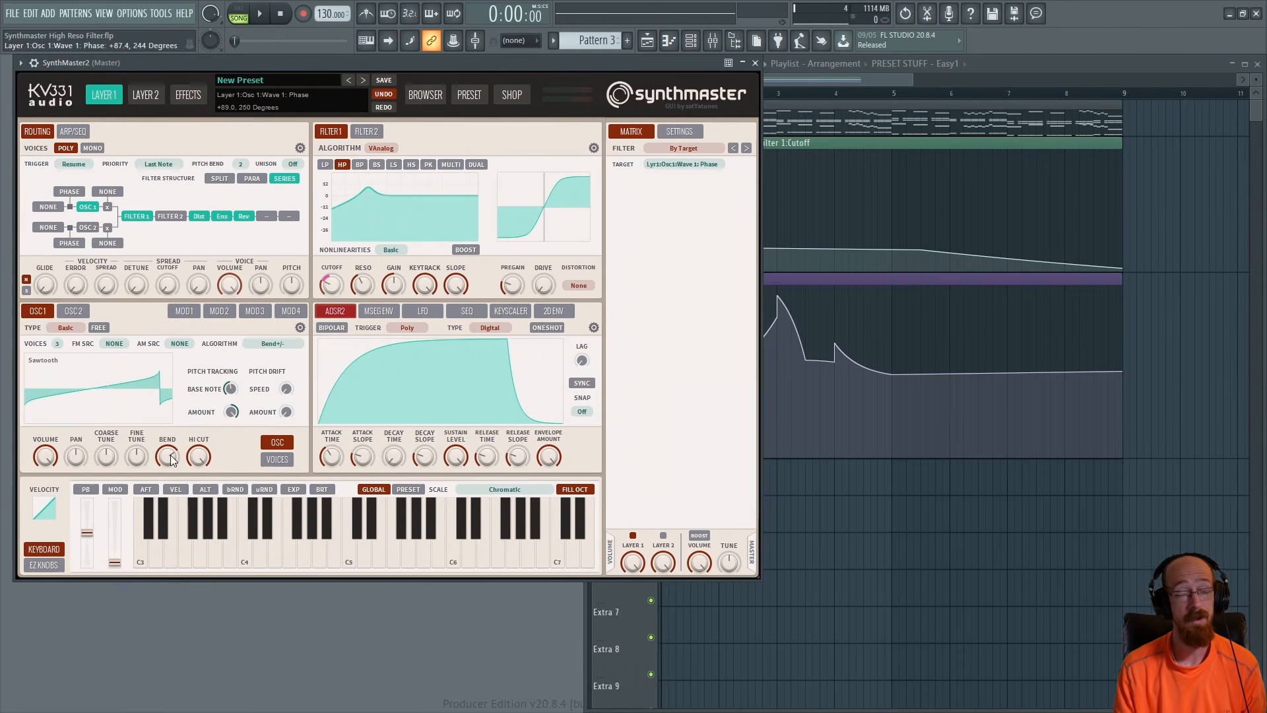